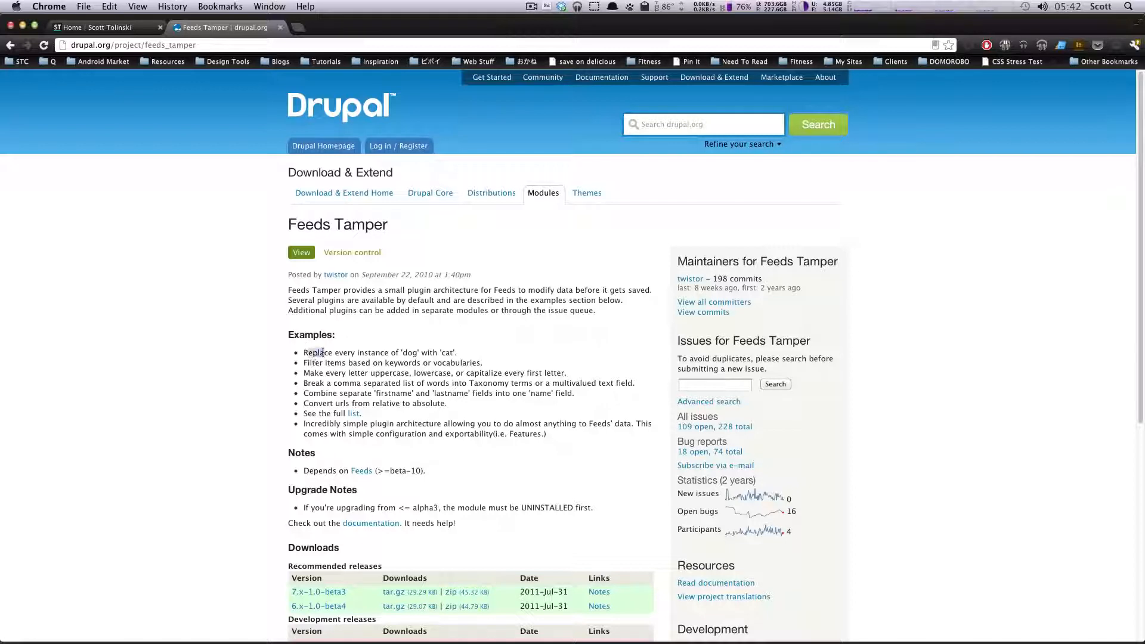
# Read through the example uses listed on the Feeds Tamper project page, from word replacement to URL conversion.
pyautogui.moveTo(308, 353); pyautogui.dragTo(417, 363)
pyautogui.click(387, 379)
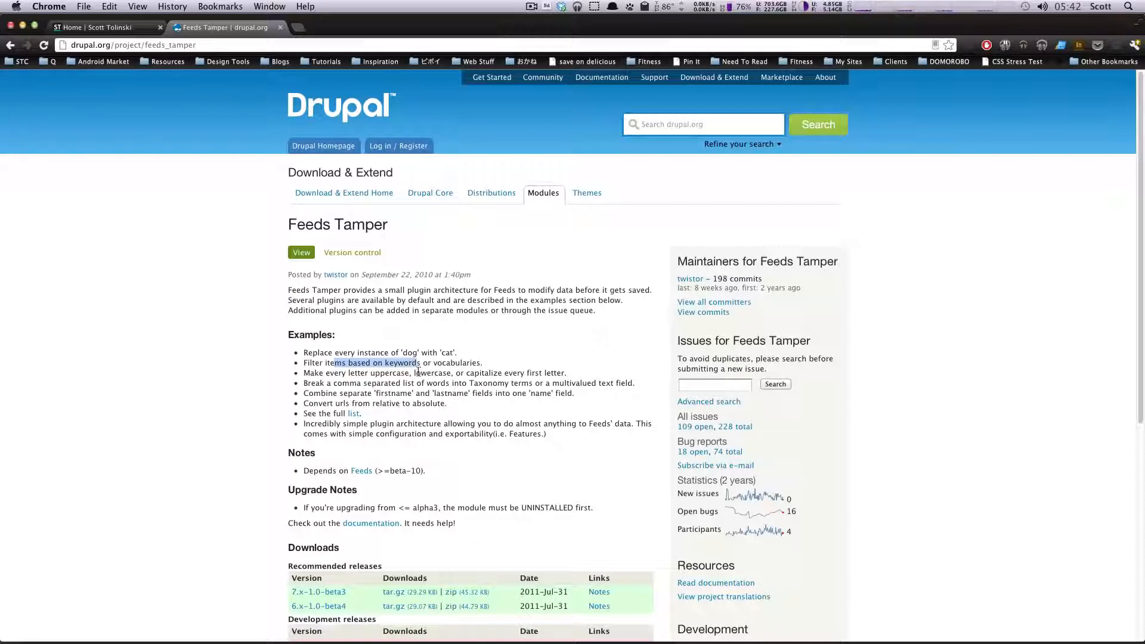
pyautogui.moveTo(312, 386); pyautogui.dragTo(331, 385)
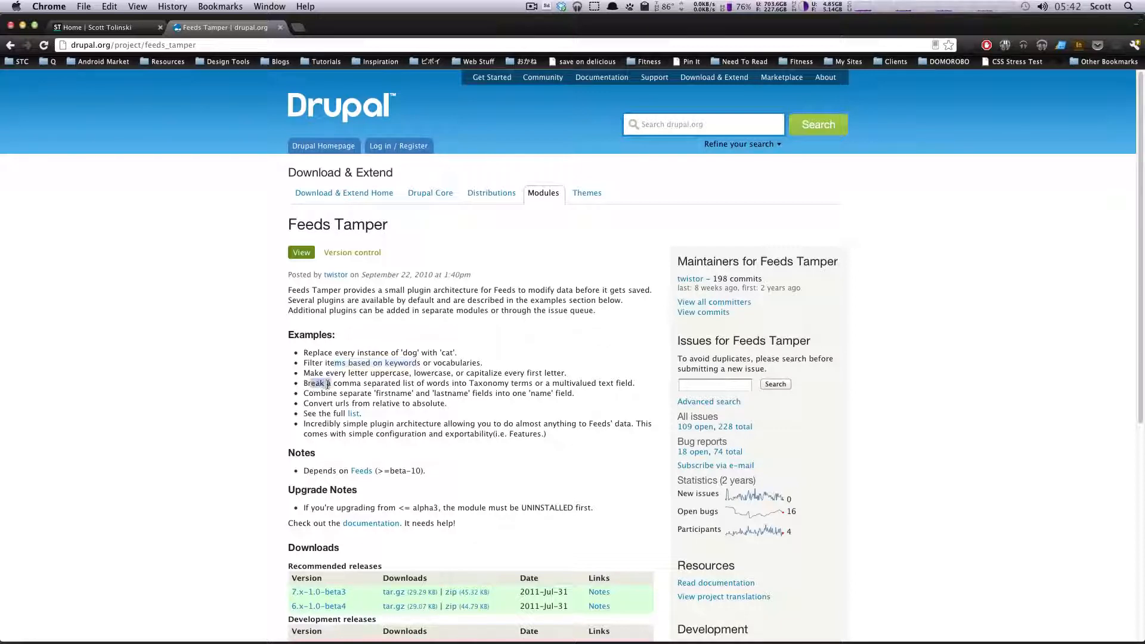
pyautogui.click(330, 386)
pyautogui.moveTo(466, 384); pyautogui.dragTo(509, 383)
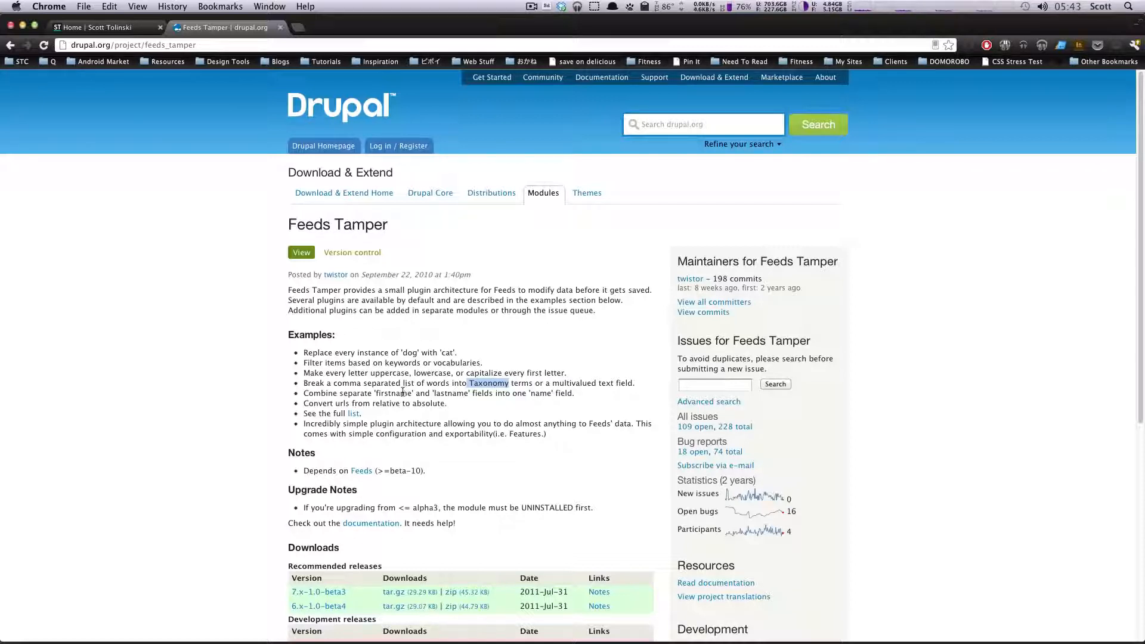
pyautogui.moveTo(356, 393); pyautogui.dragTo(355, 397)
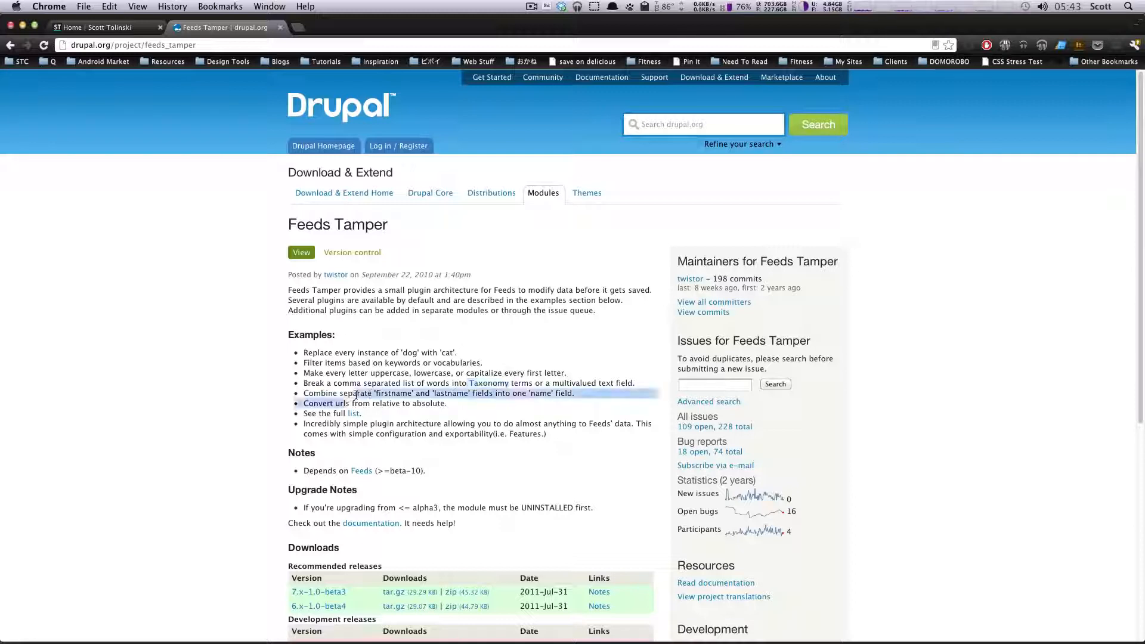
pyautogui.click(356, 395)
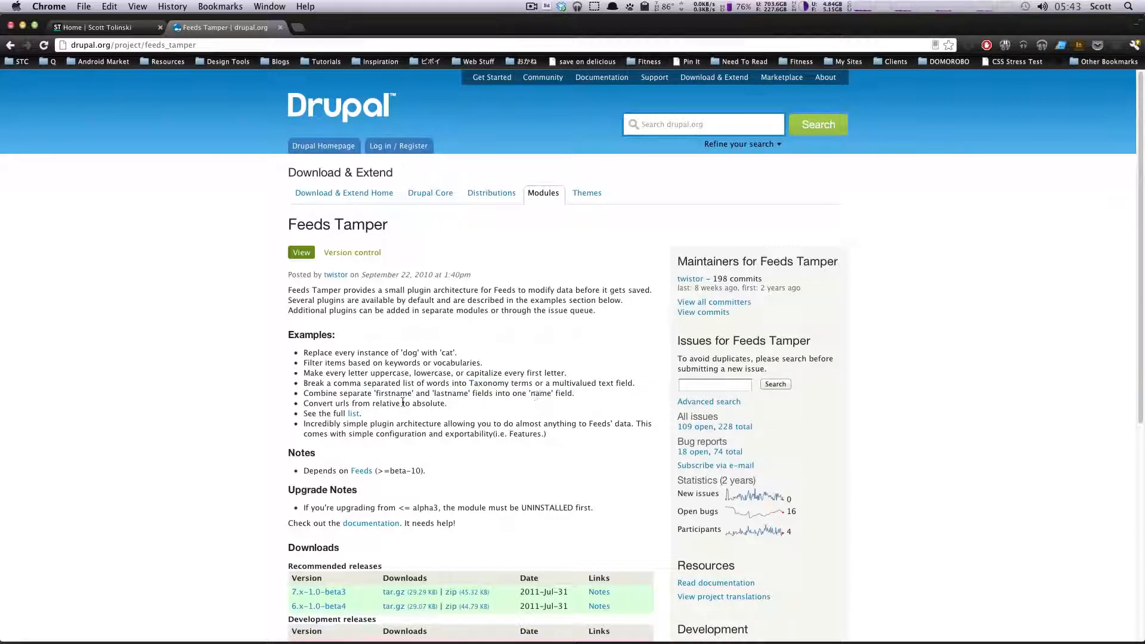
pyautogui.moveTo(370, 406); pyautogui.dragTo(456, 406)
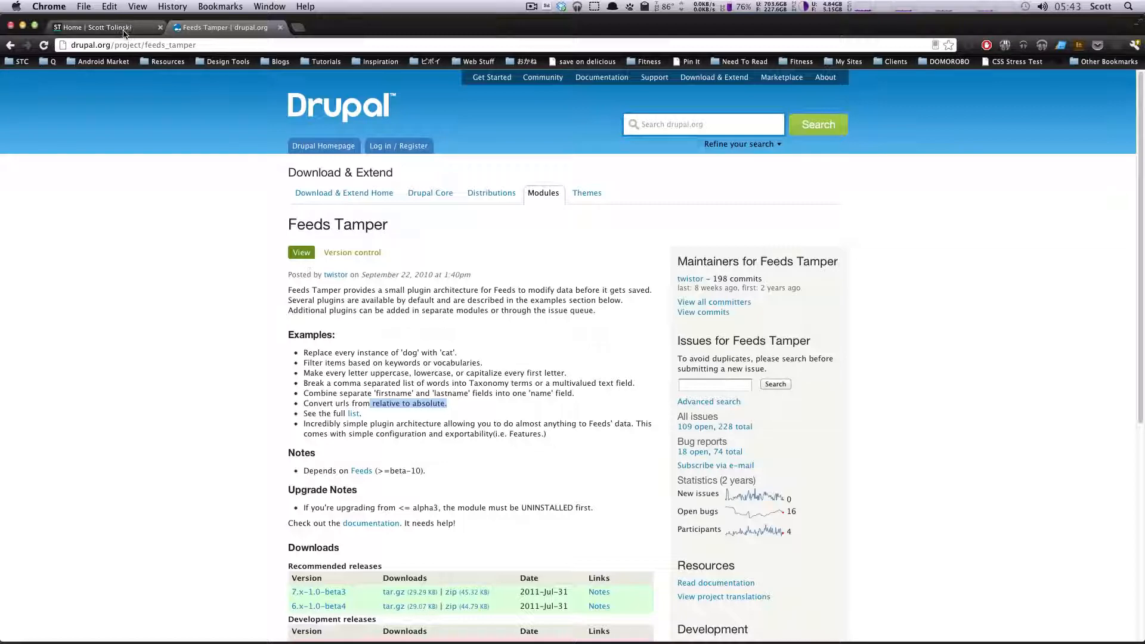
# On the Drupal site, enable the Feeds Tamper and Feeds Tamper Admin UI modules and save the configuration.
pyautogui.click(156, 26)
pyautogui.click(259, 82)
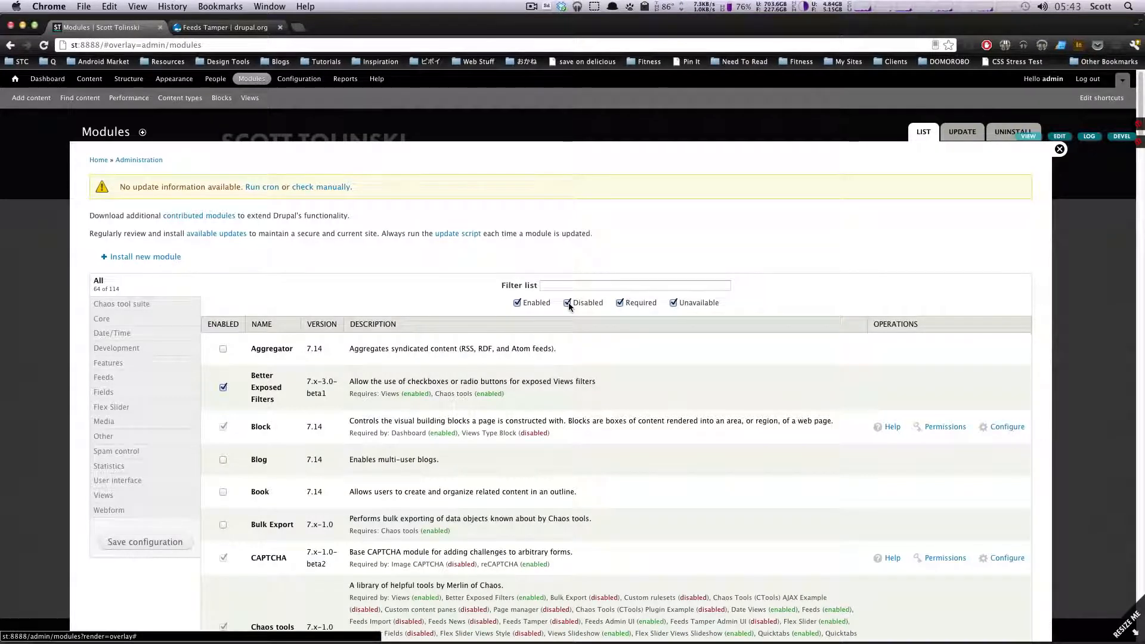
pyautogui.click(119, 379)
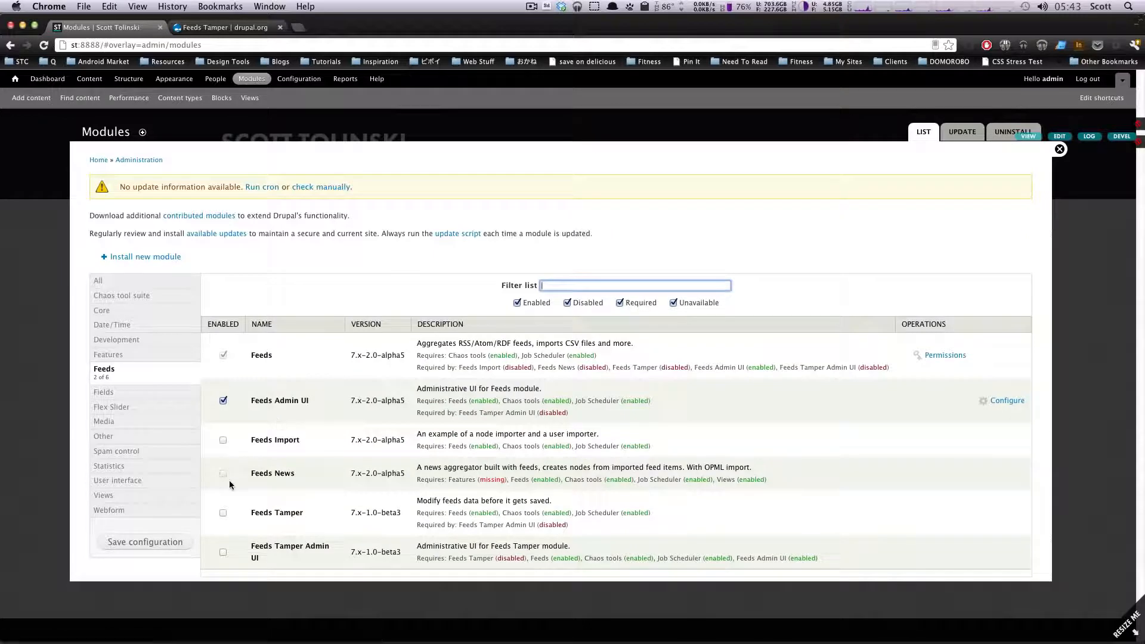
pyautogui.click(223, 514)
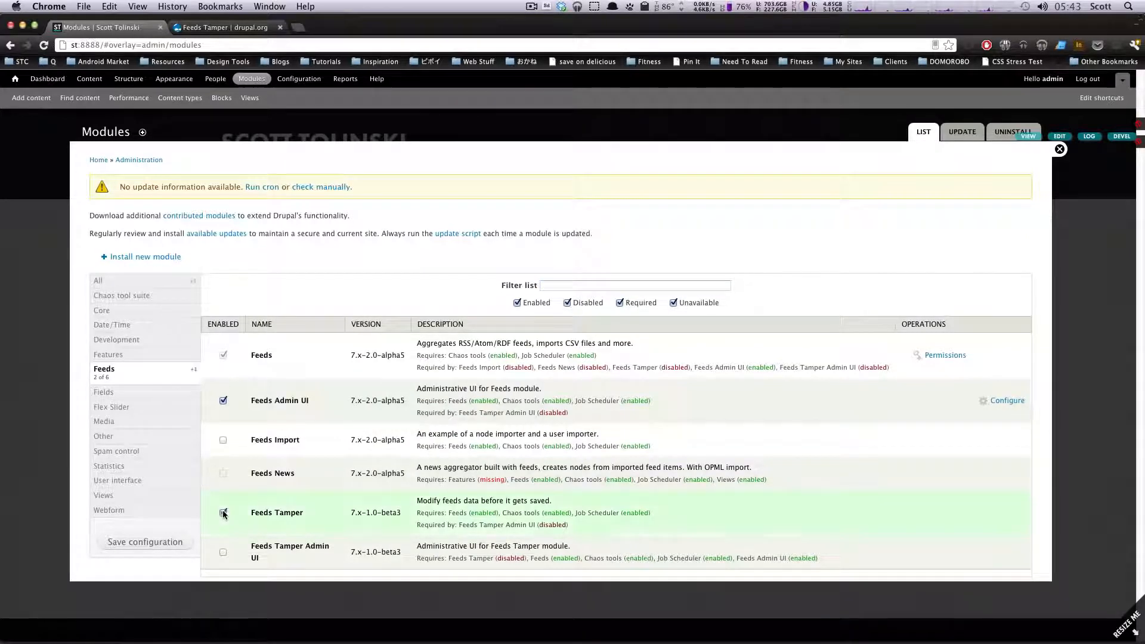
pyautogui.click(223, 552)
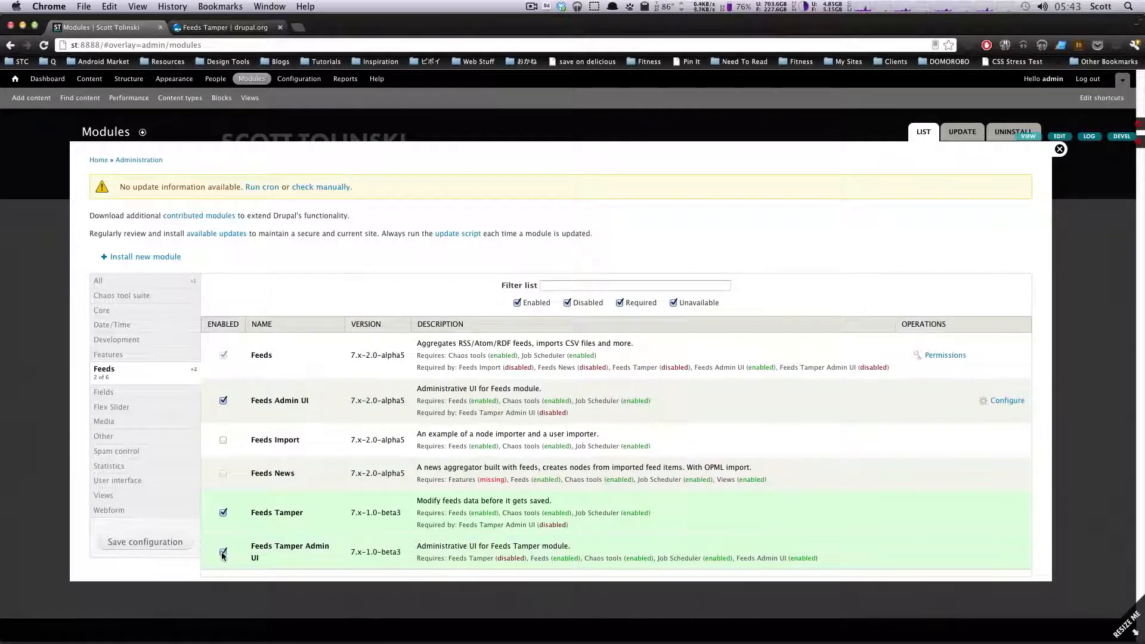
pyautogui.click(152, 544)
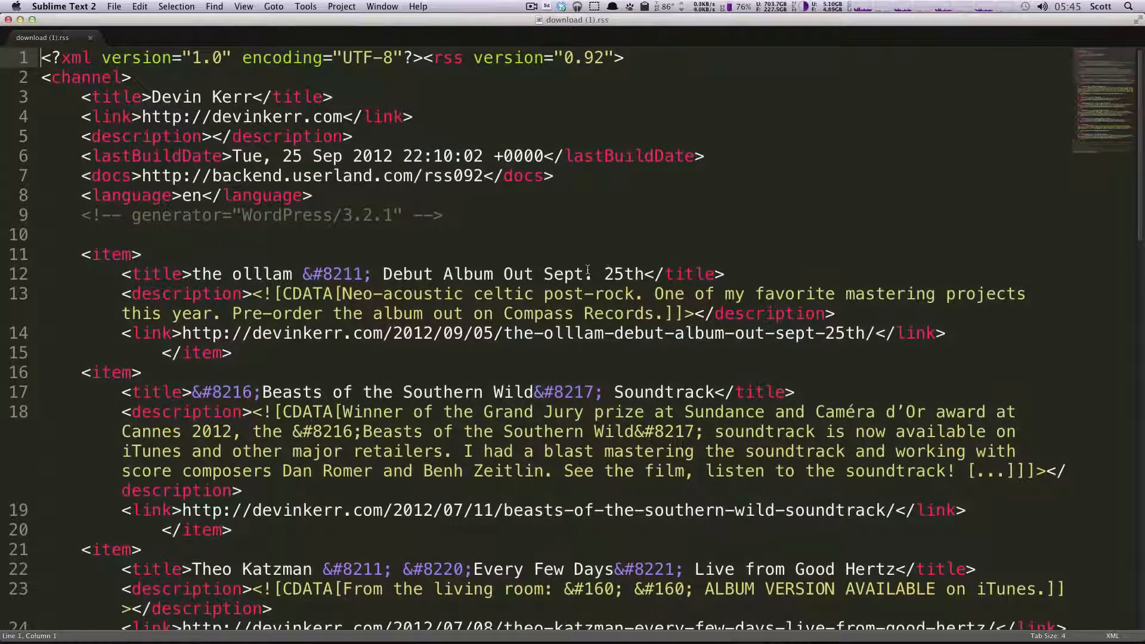
# Examine the item titles, descriptions and links in the download (1).rss file.
pyautogui.scroll(-5, 526, 280)
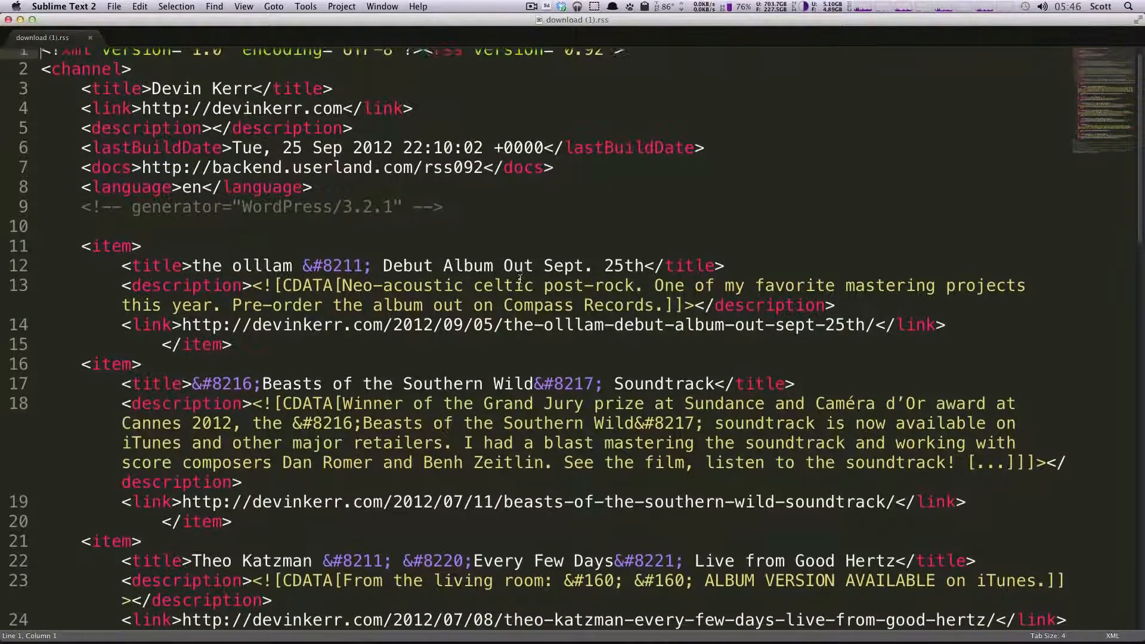
pyautogui.scroll(-4, 520, 277)
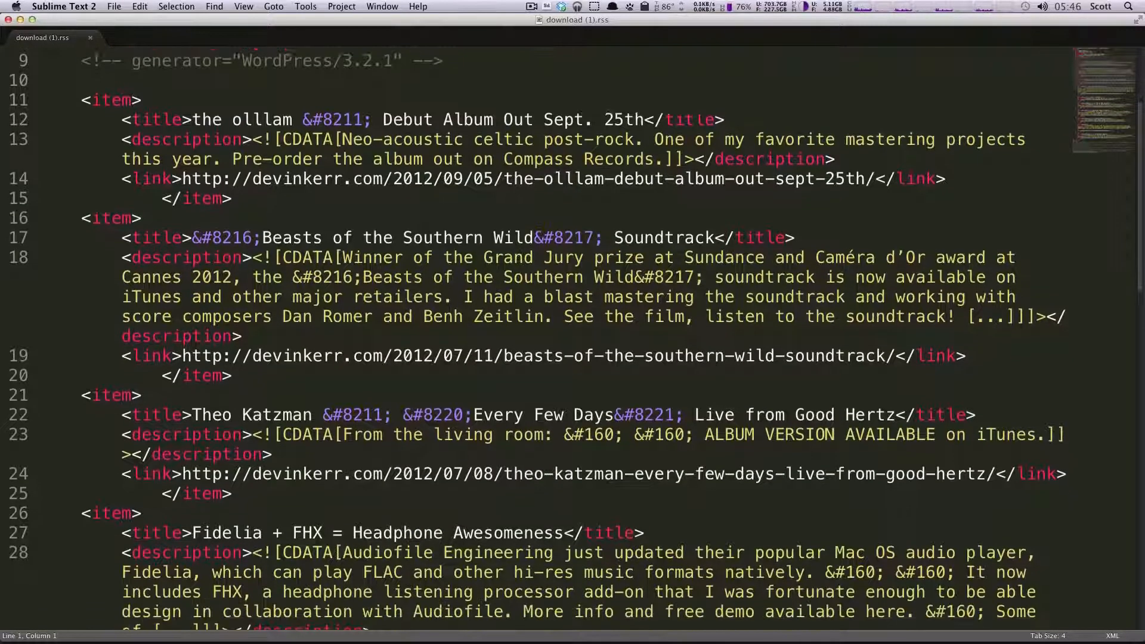
pyautogui.scroll(-1, 520, 278)
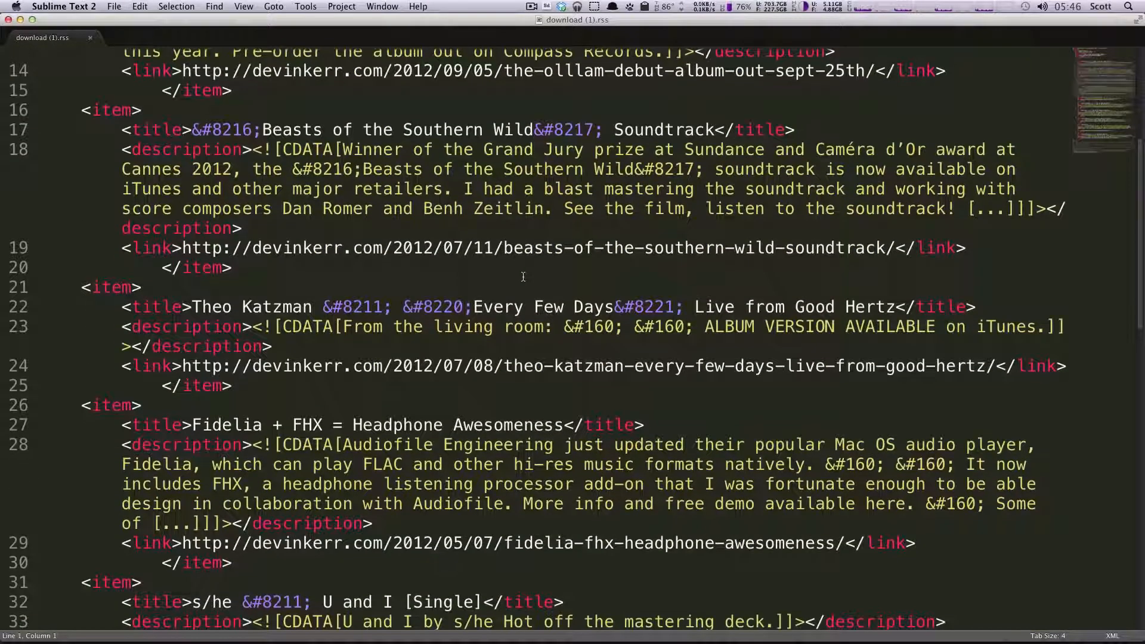
pyautogui.scroll(-6, 523, 278)
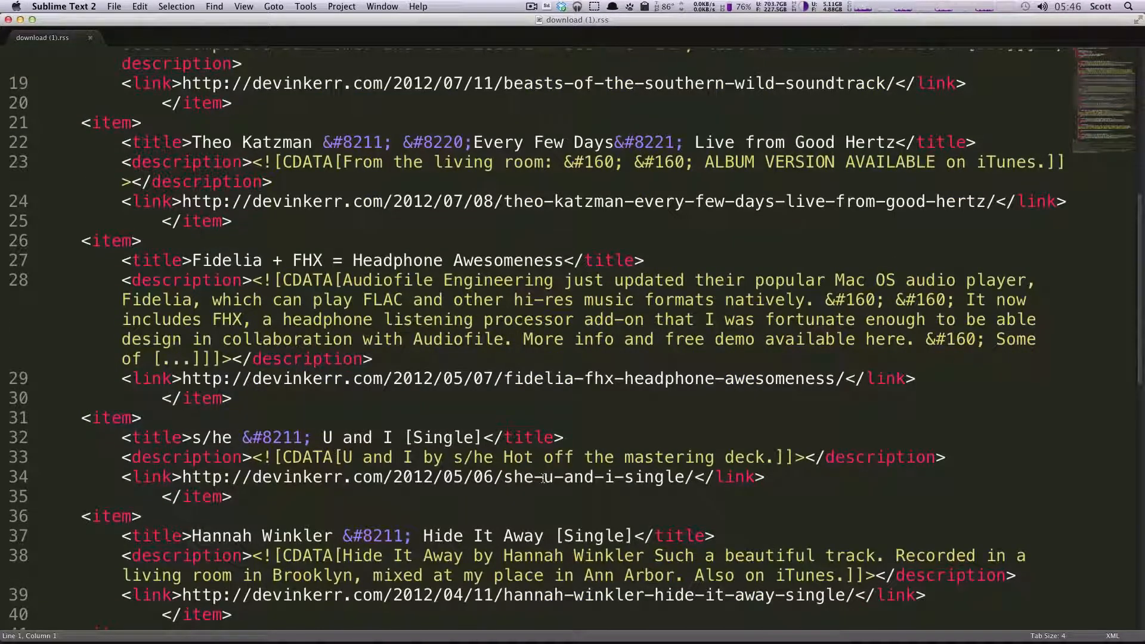
# Switch to Chrome and open the Tamper plugin settings of the RSS importer.
pyautogui.press('super+Tab')
pyautogui.press('super+Tab')
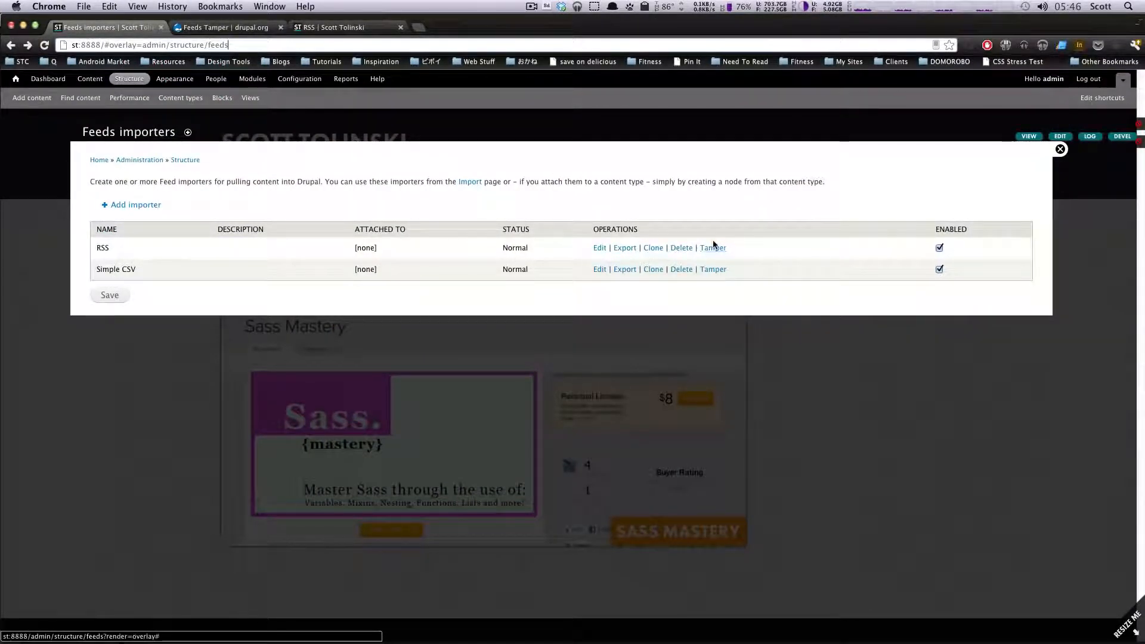
pyautogui.click(714, 249)
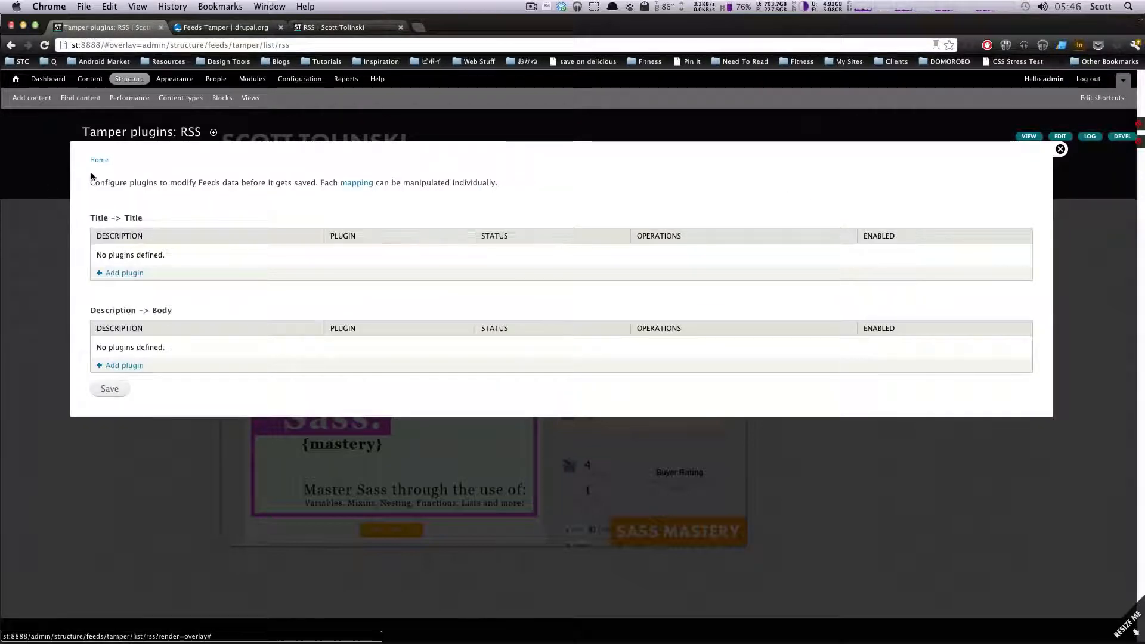
# Compare the Title and Description mappings with the title and description tags of the RSS file in Sublime Text.
pyautogui.moveTo(90, 182); pyautogui.dragTo(373, 183)
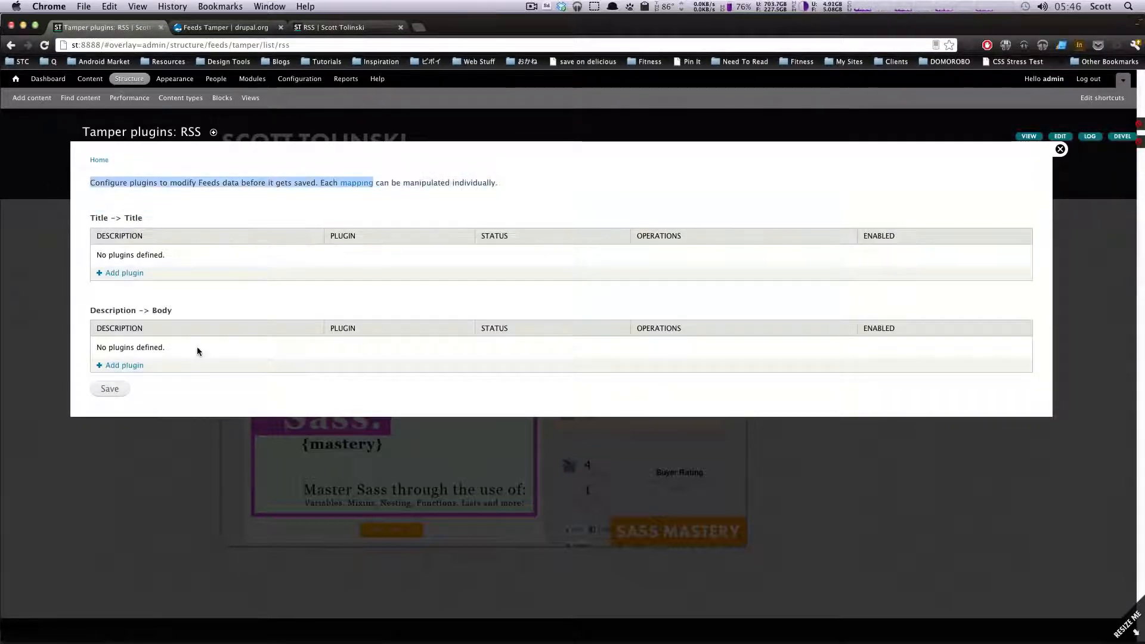
pyautogui.moveTo(87, 217); pyautogui.dragTo(146, 223)
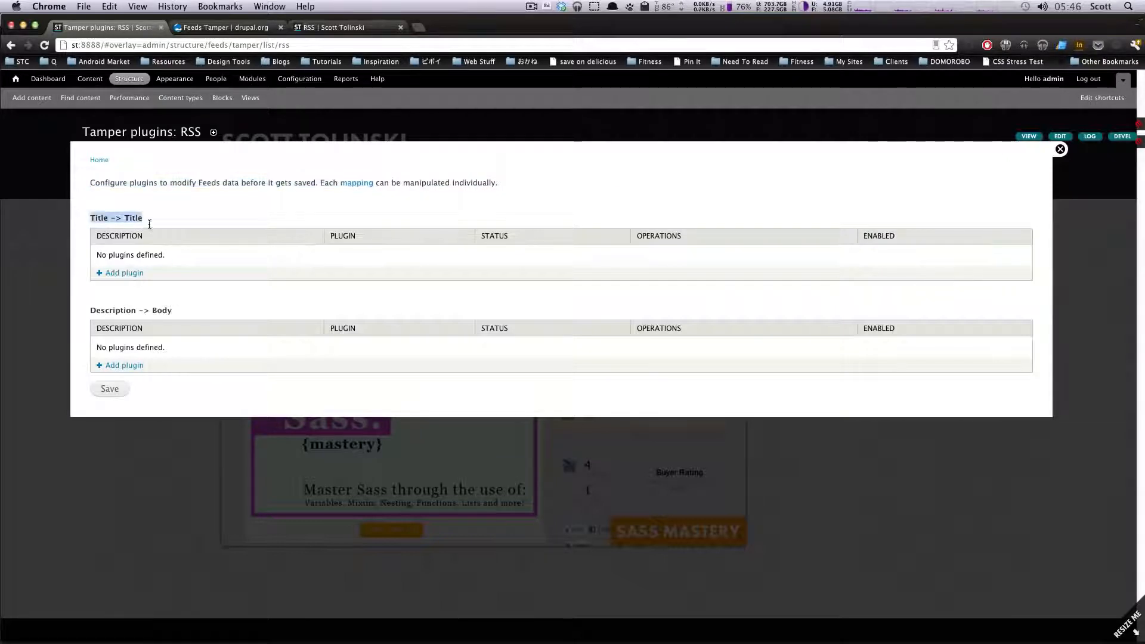
pyautogui.doubleClick(117, 310)
pyautogui.doubleClick(162, 309)
pyautogui.press('super+Tab')
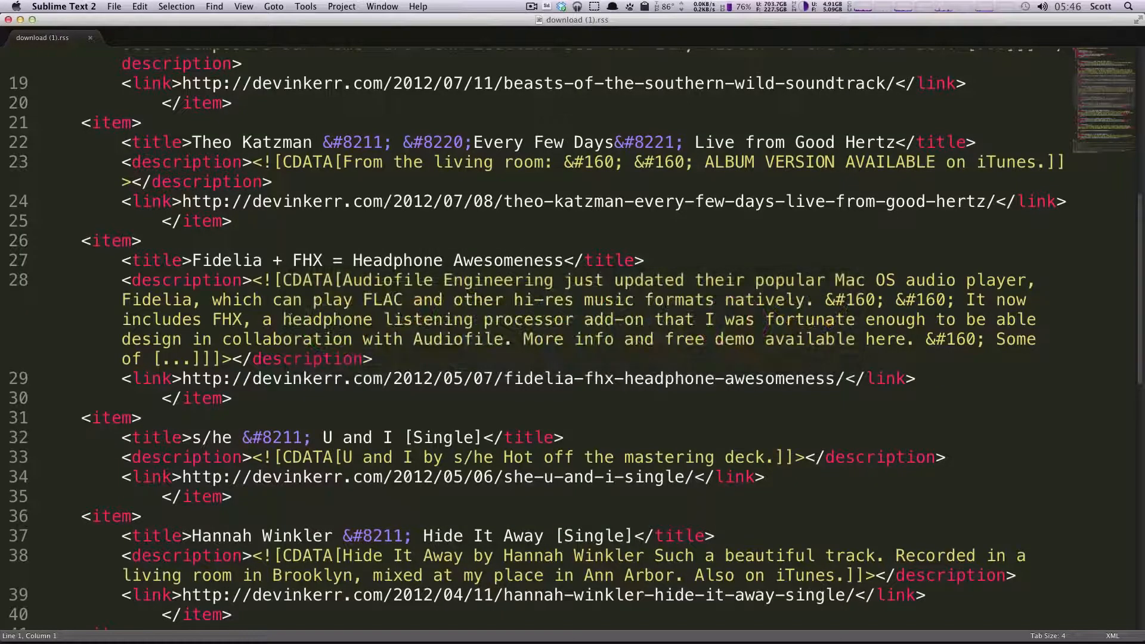
pyautogui.doubleClick(227, 283)
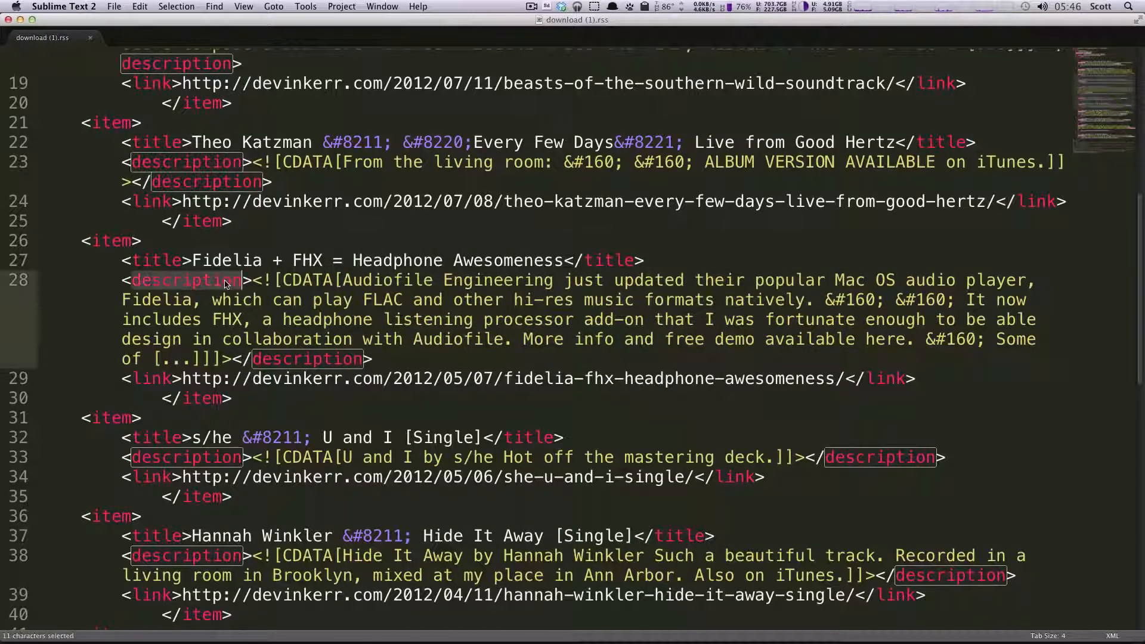
pyautogui.doubleClick(179, 260)
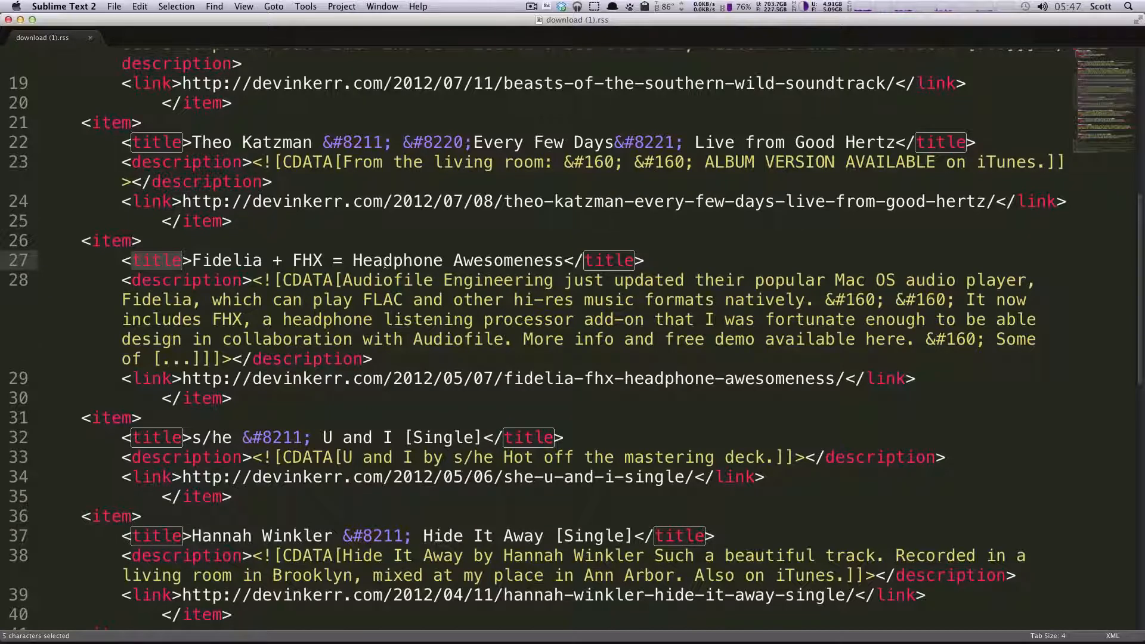
# Switch back to Chrome and add a Truncate plugin to the Title mapping, limited to 5 characters with ellipses.
pyautogui.press('super+Tab')
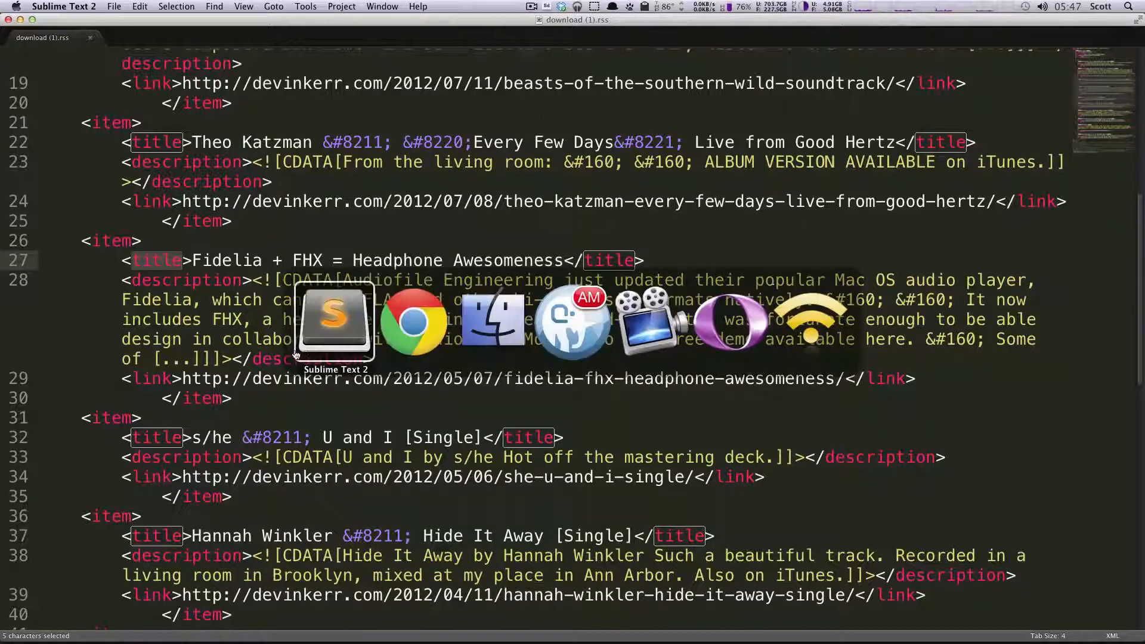
pyautogui.click(427, 313)
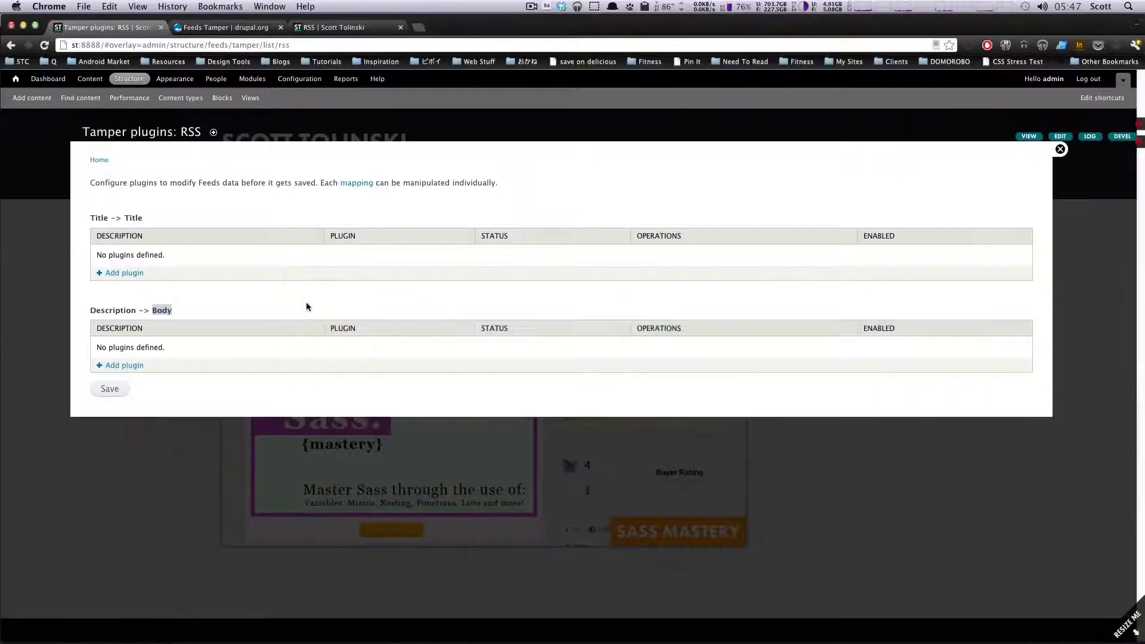
pyautogui.click(110, 274)
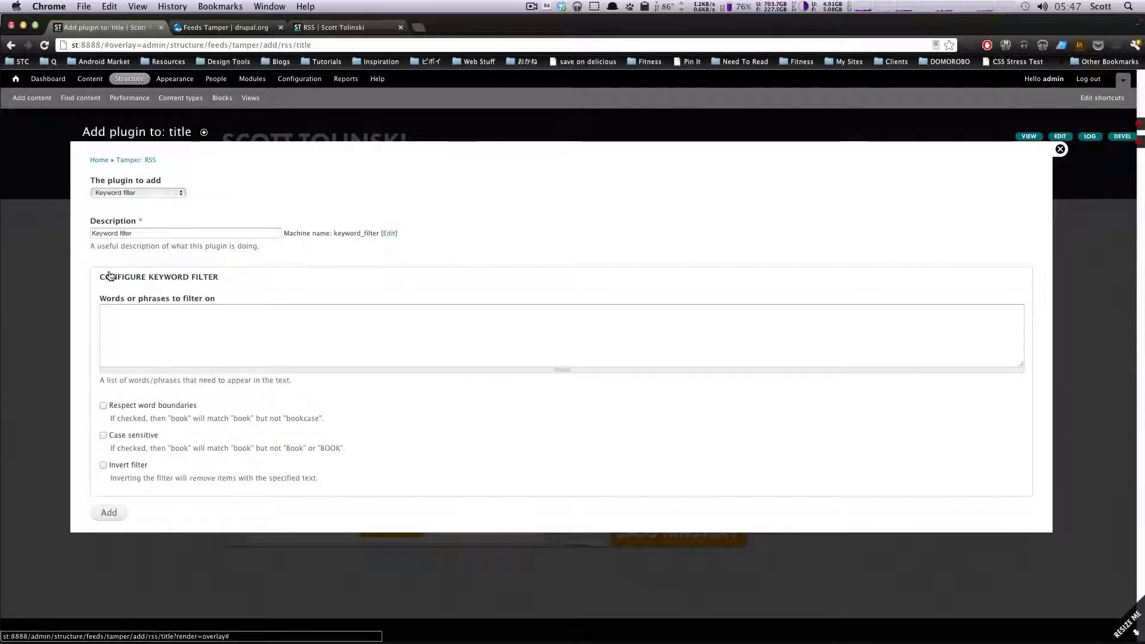
pyautogui.click(136, 194)
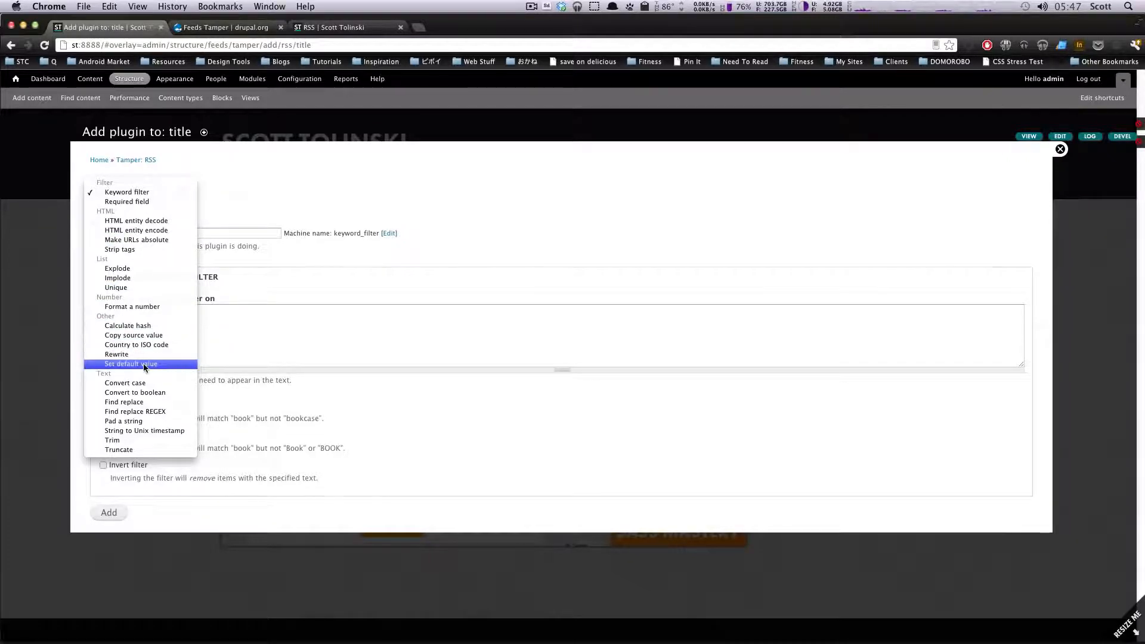
pyautogui.click(152, 450)
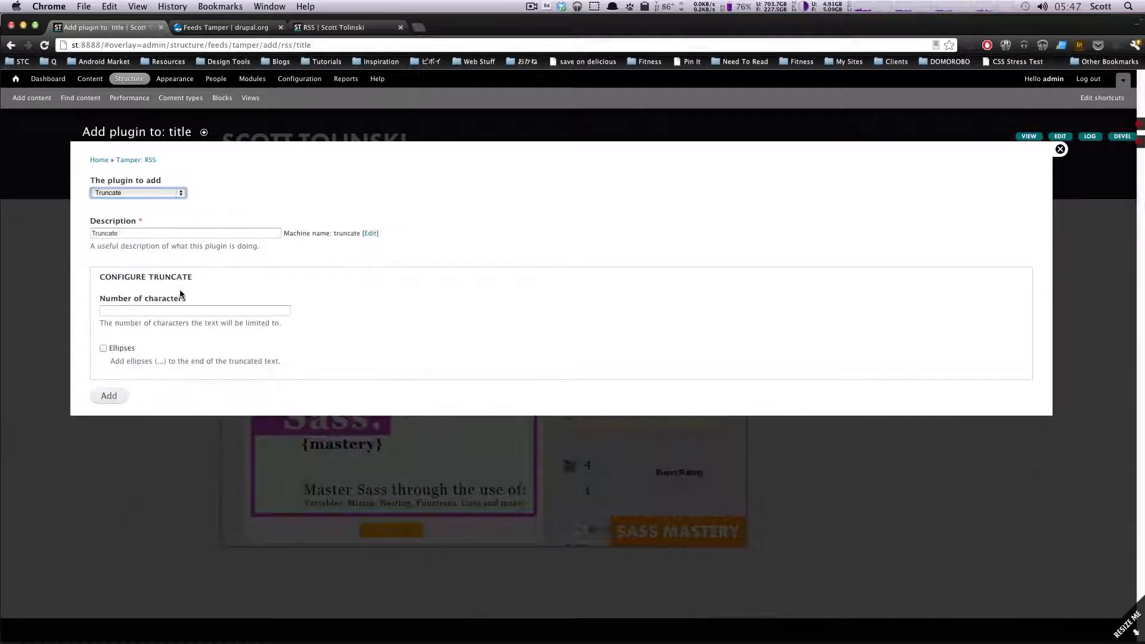
pyautogui.click(142, 313)
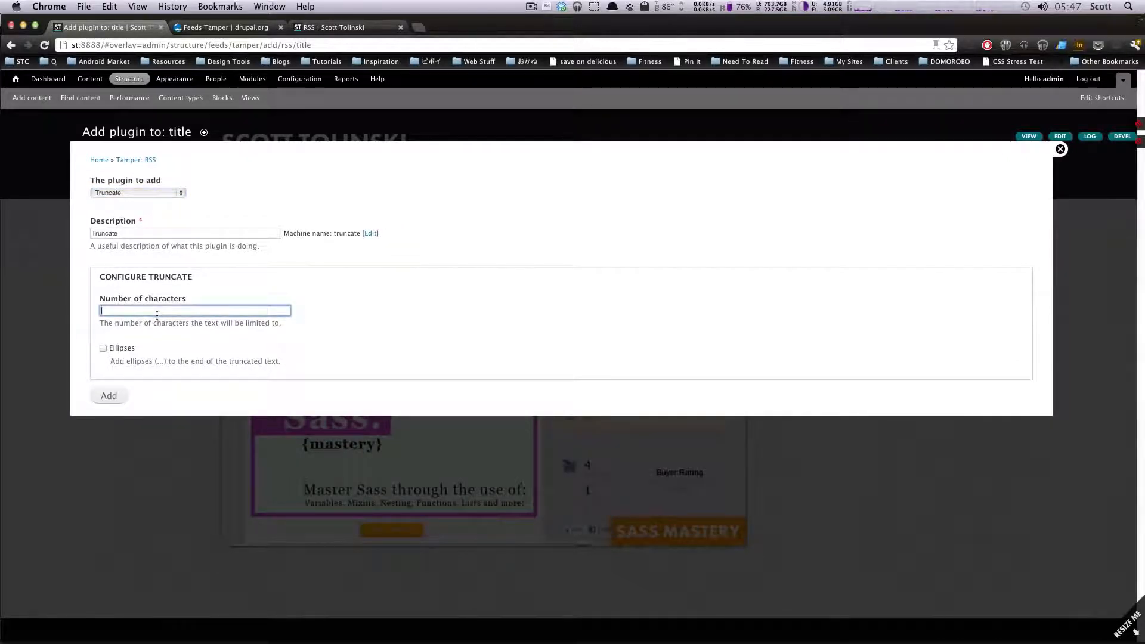
pyautogui.write('5')
pyautogui.click(108, 351)
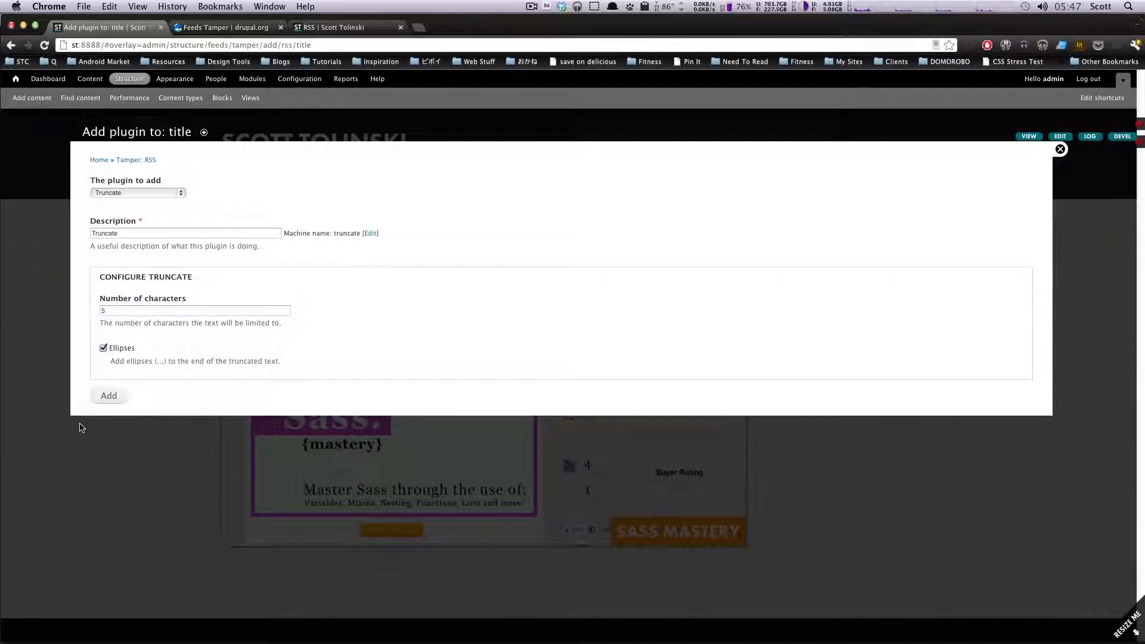
pyautogui.click(110, 394)
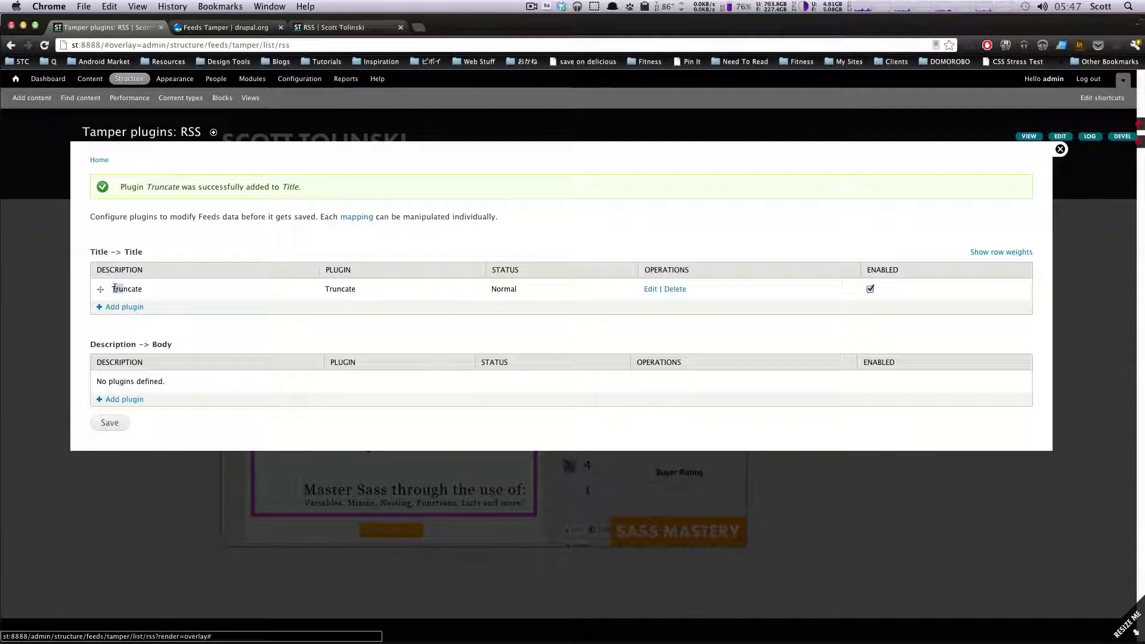
pyautogui.moveTo(123, 288); pyautogui.dragTo(136, 289)
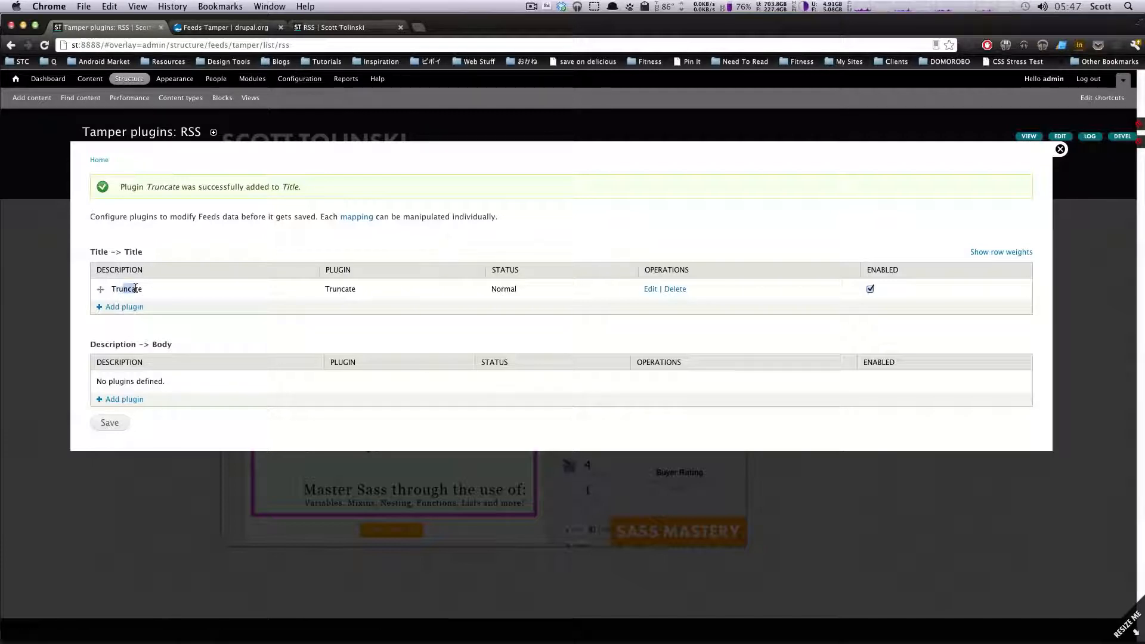
# Add a Keyword filter plugin for the word "album" to the Description mapping and save the RSS Tamper plugins.
pyautogui.click(121, 399)
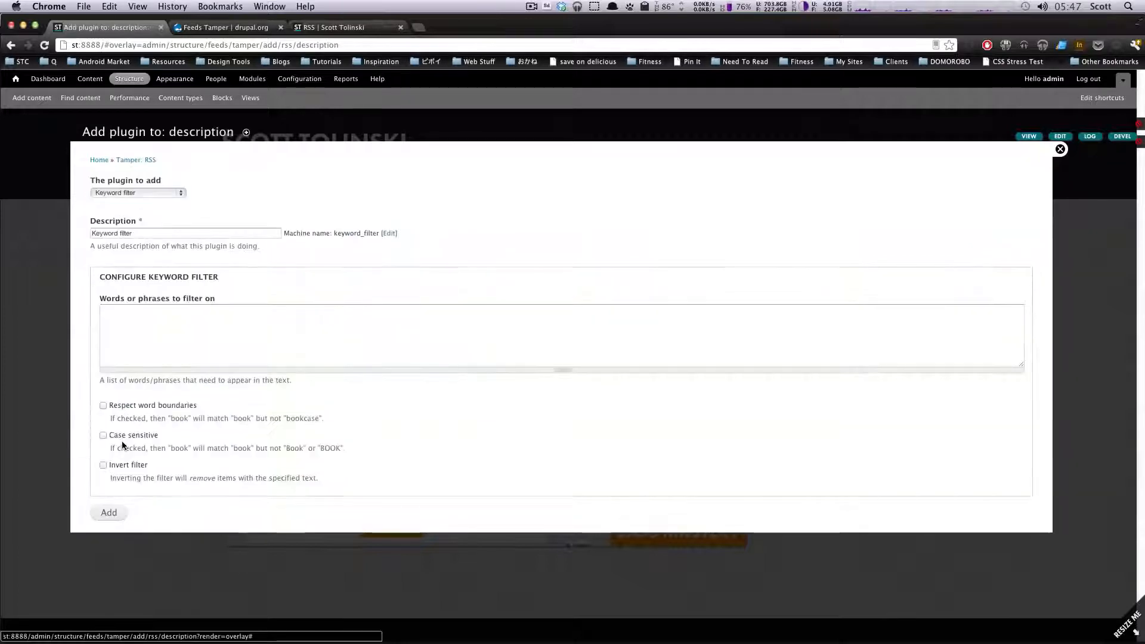
pyautogui.click(143, 192)
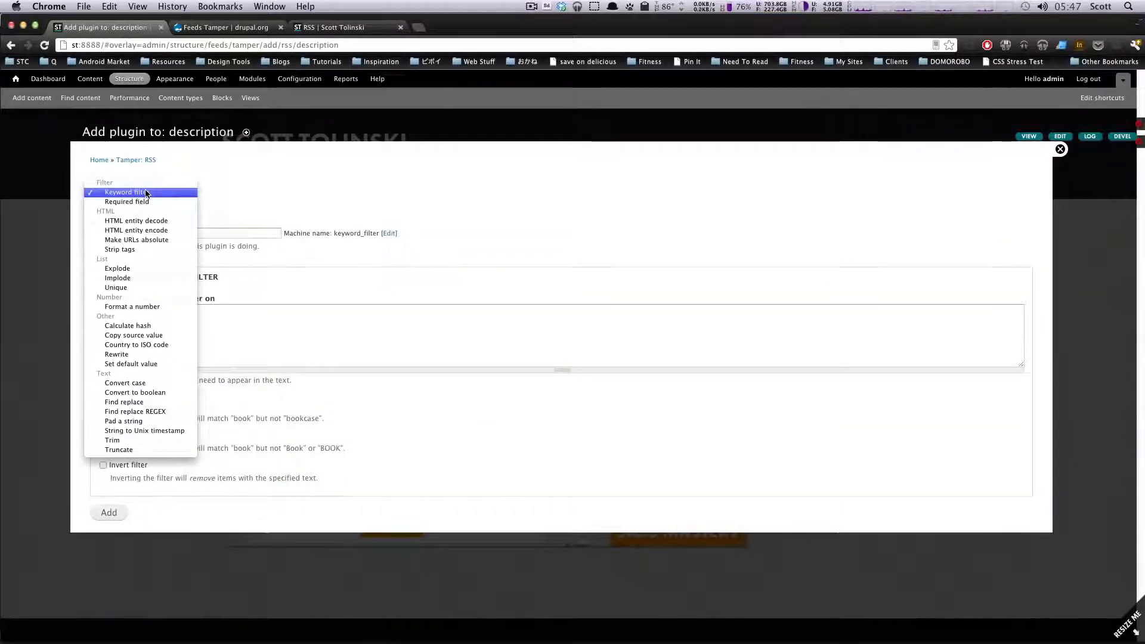
pyautogui.click(146, 192)
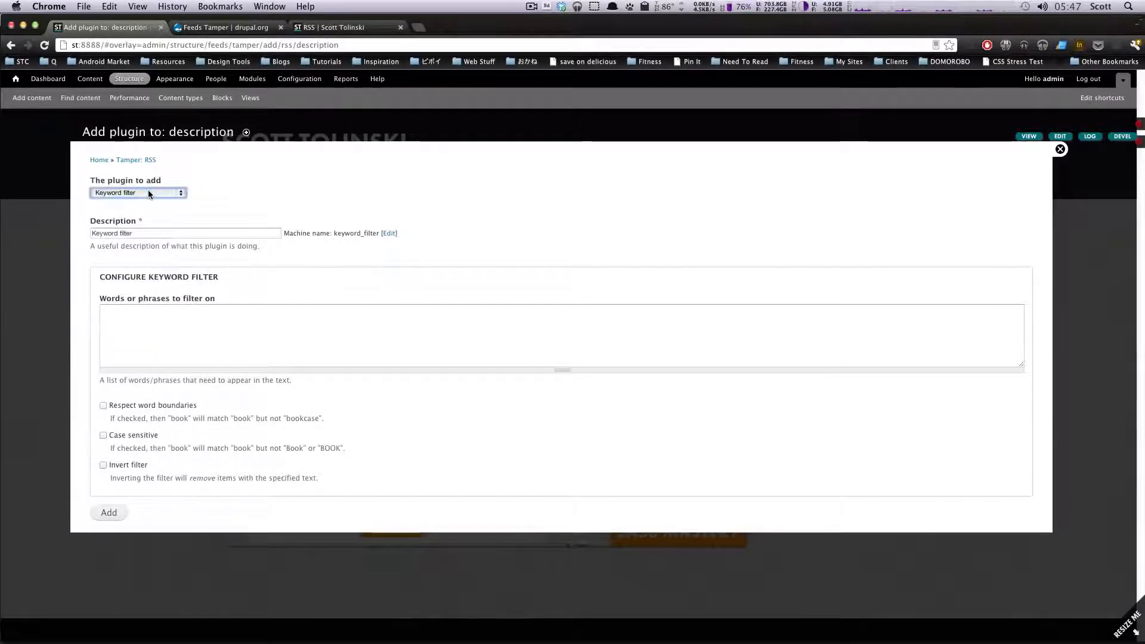
pyautogui.press('super+Tab')
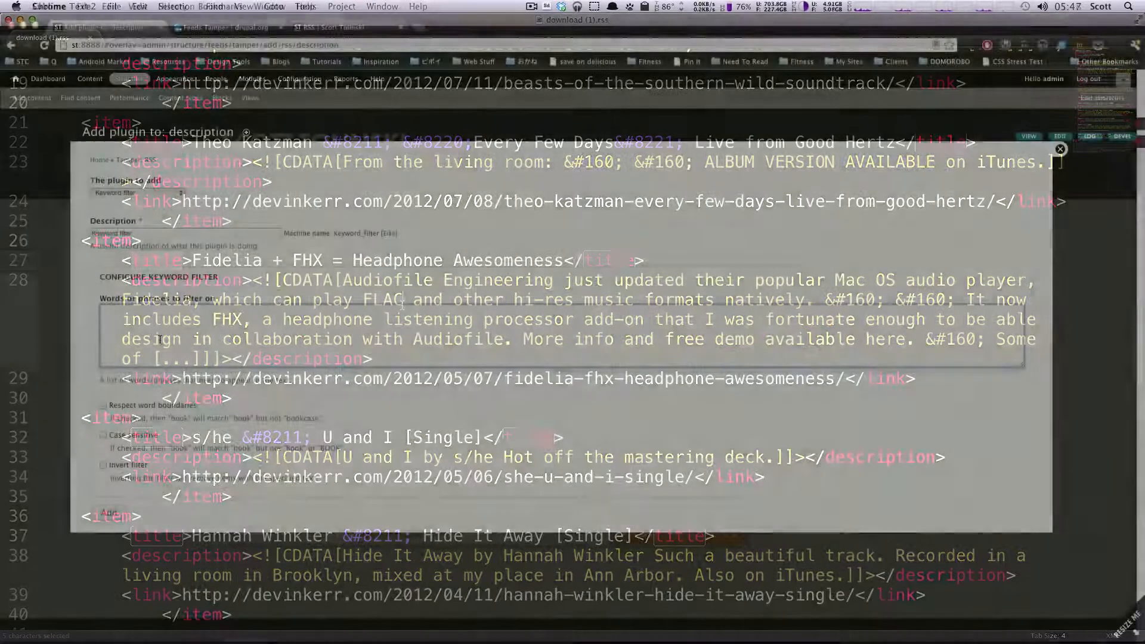
pyautogui.write('album')
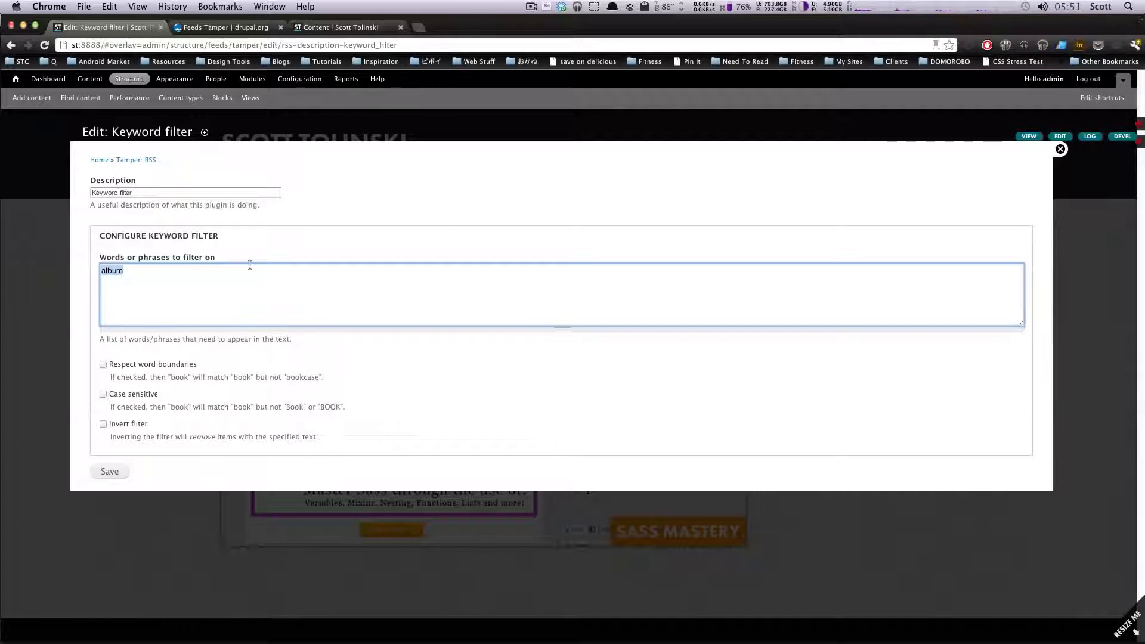
pyautogui.click(128, 270)
pyautogui.click(97, 273)
pyautogui.doubleClick(109, 267)
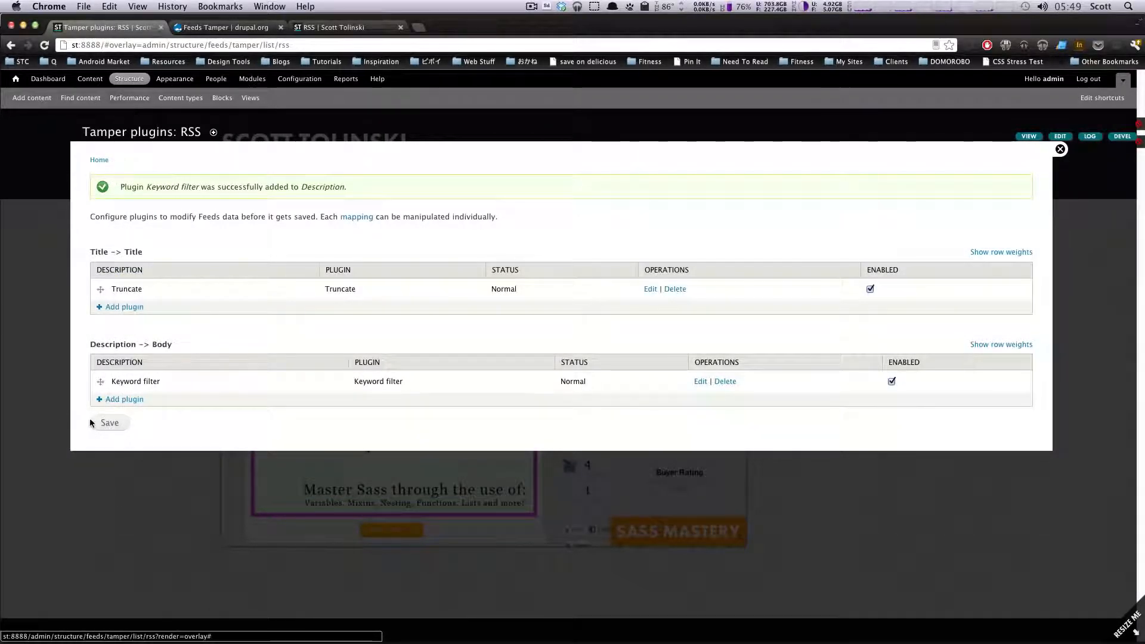
pyautogui.click(108, 422)
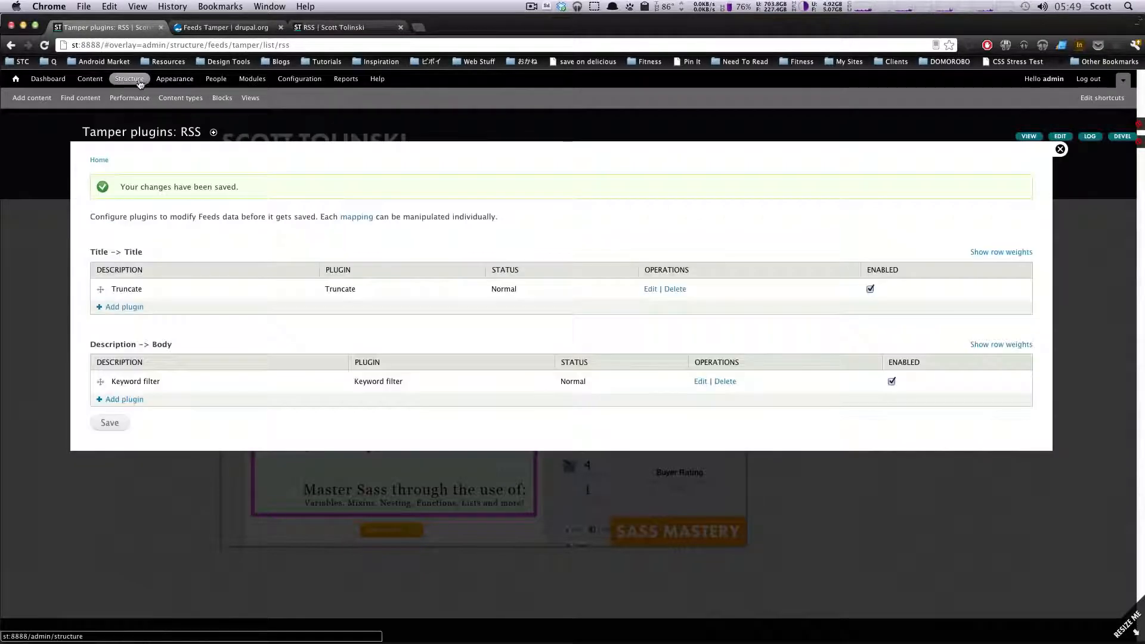
pyautogui.click(135, 81)
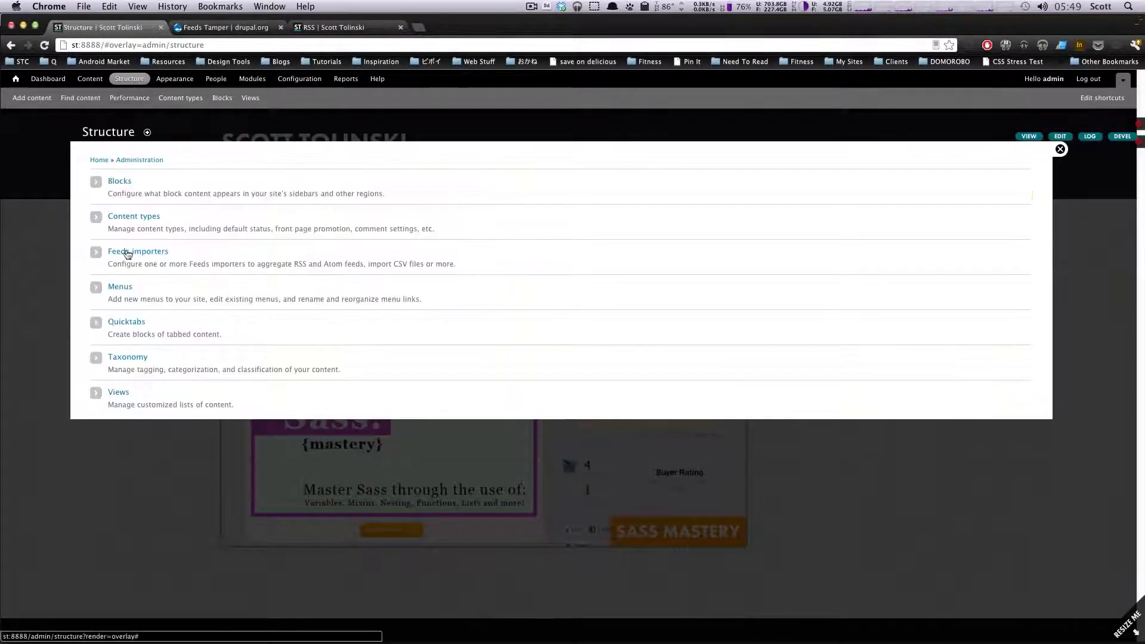
pyautogui.click(138, 255)
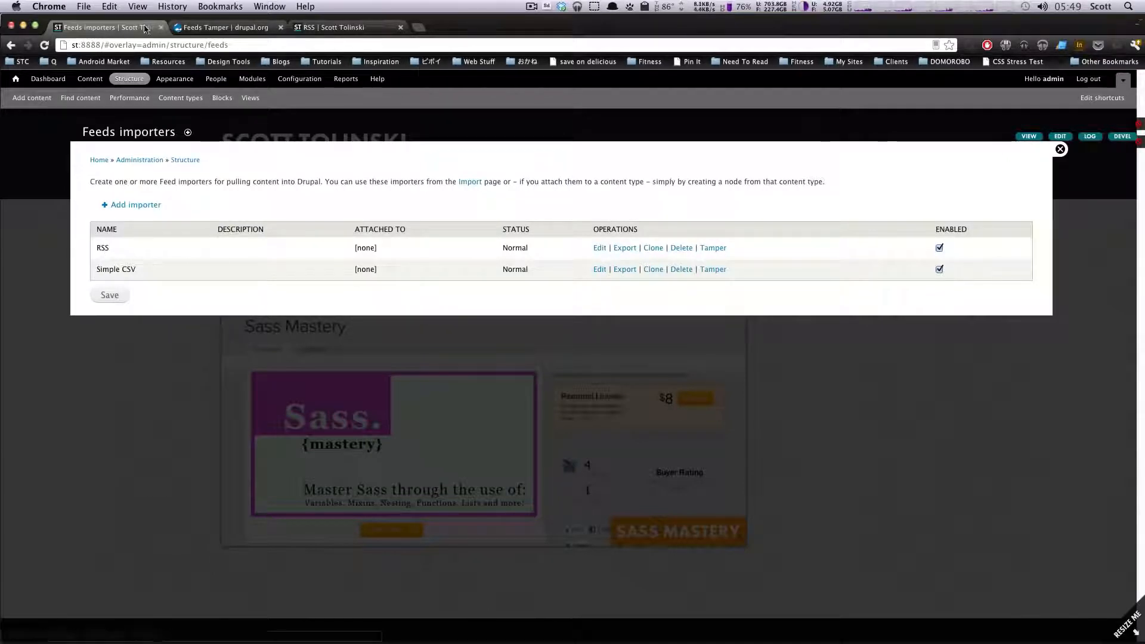
pyautogui.click(366, 30)
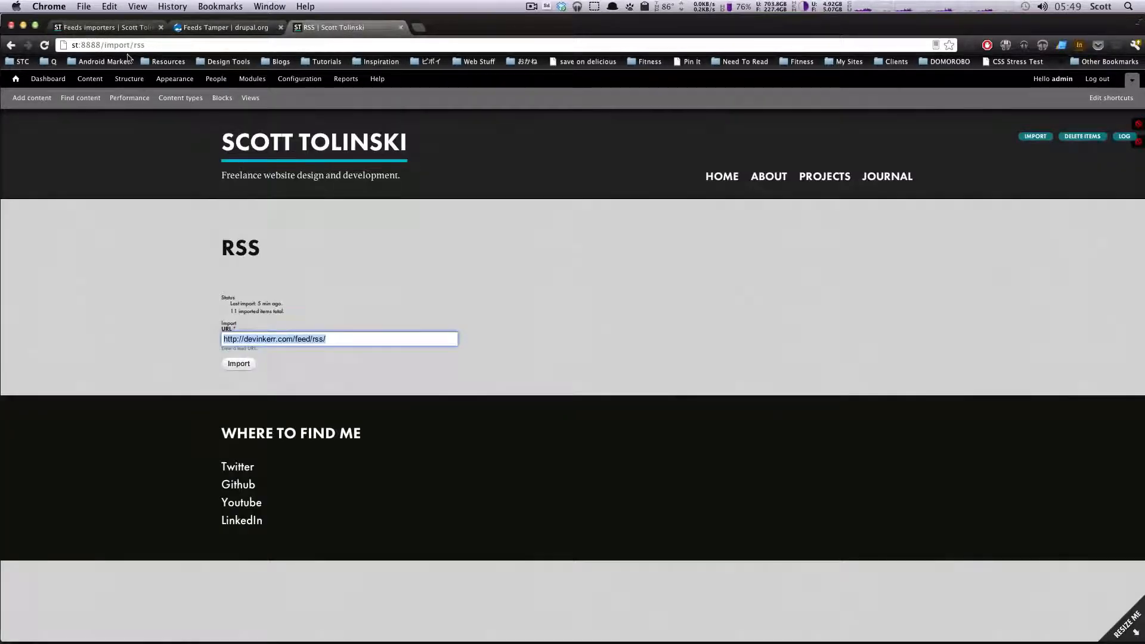
pyautogui.click(72, 44)
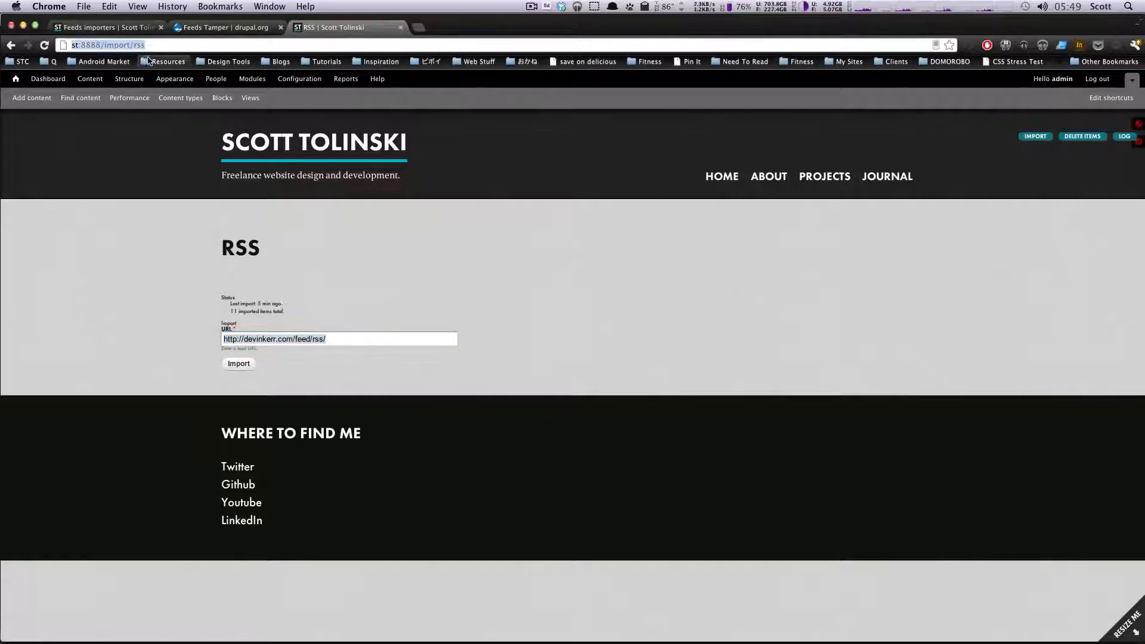
pyautogui.click(240, 365)
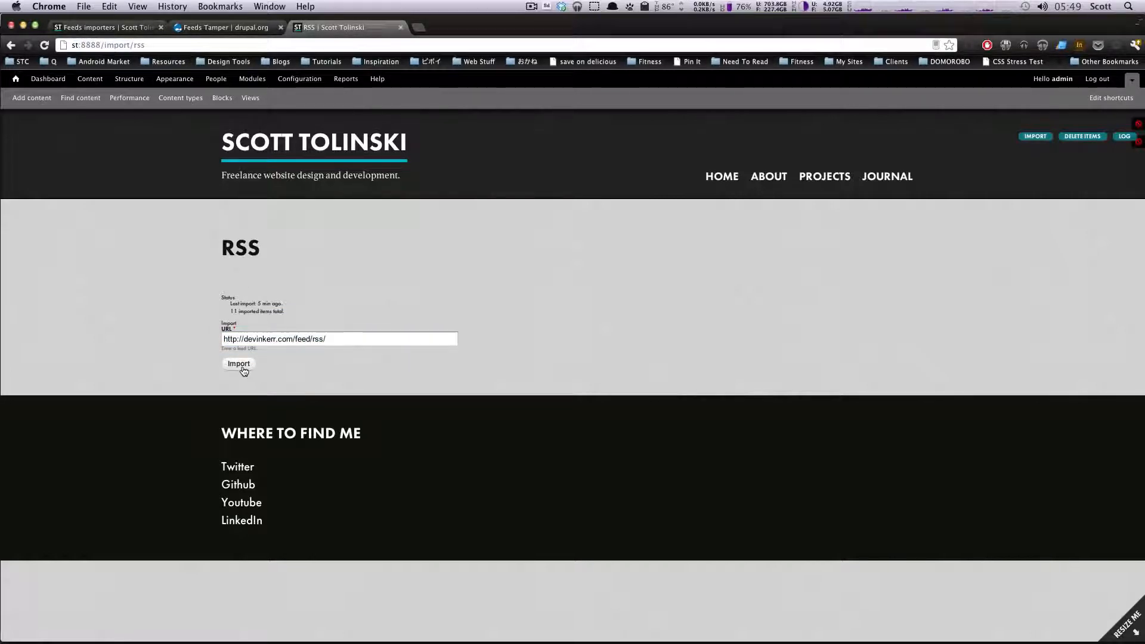
pyautogui.click(243, 366)
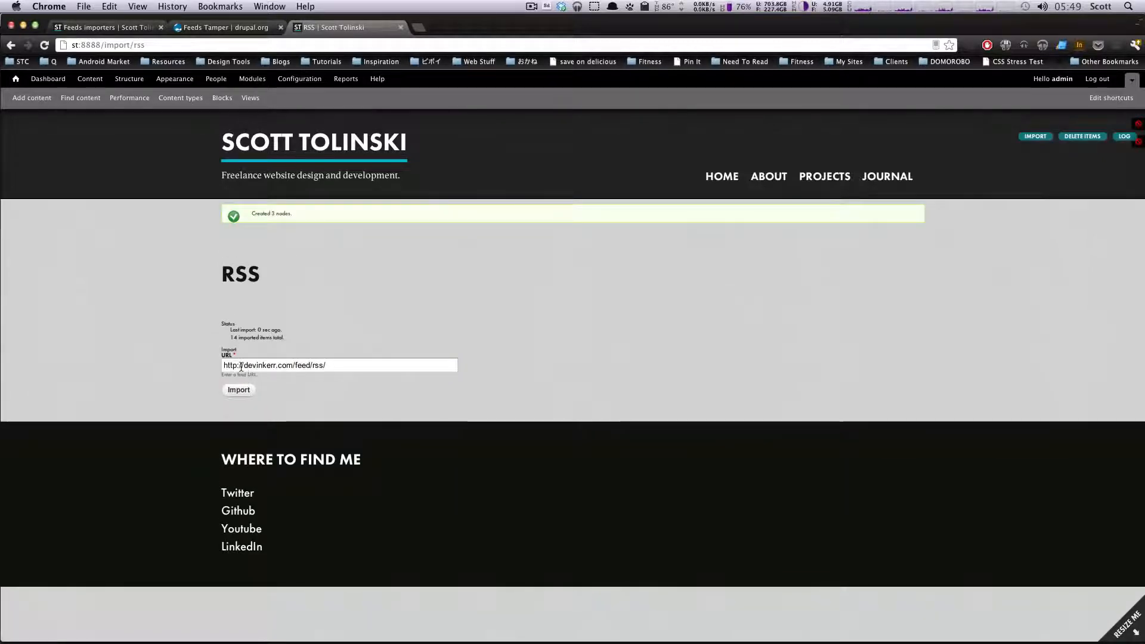
pyautogui.moveTo(229, 338); pyautogui.dragTo(271, 348)
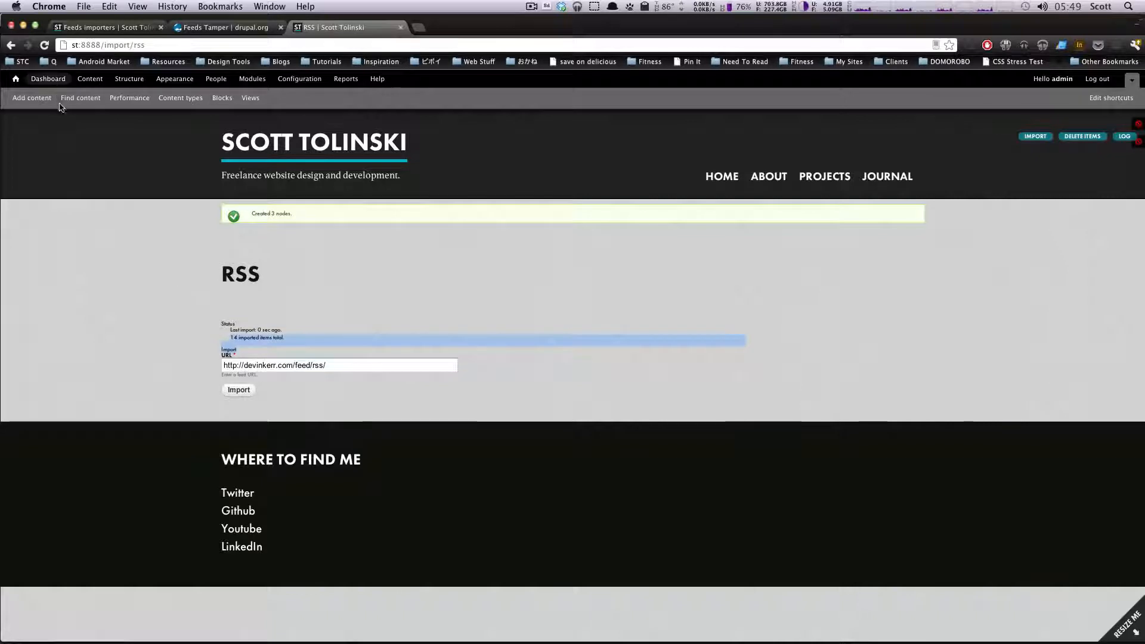
# List the site's content and check the body of the first newly imported feed item for the word "album".
pyautogui.click(80, 96)
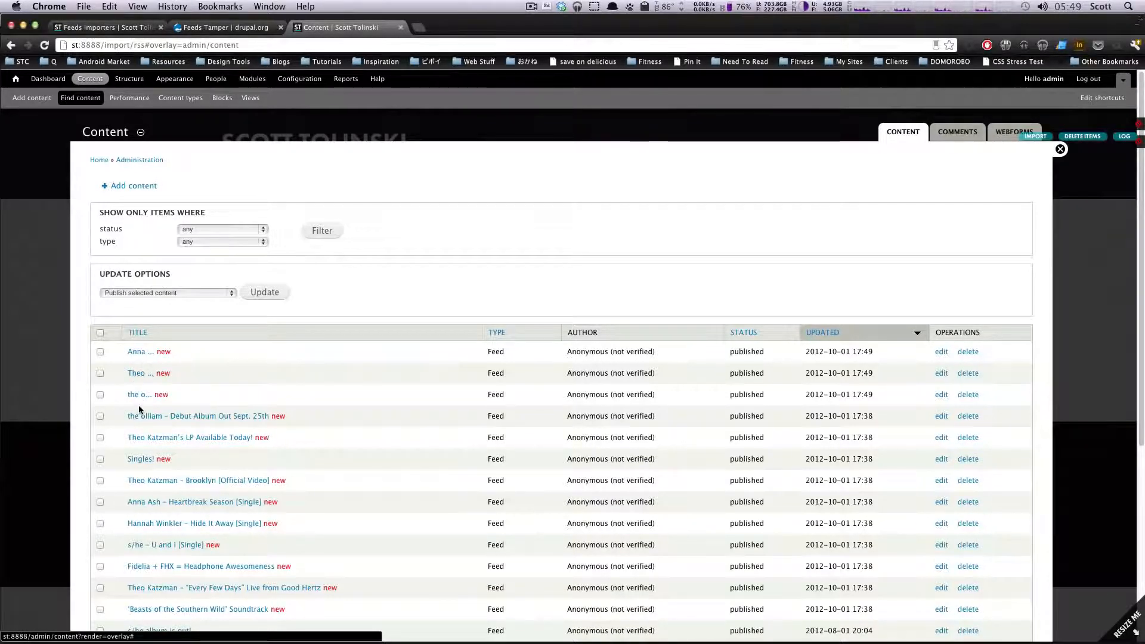
pyautogui.click(942, 352)
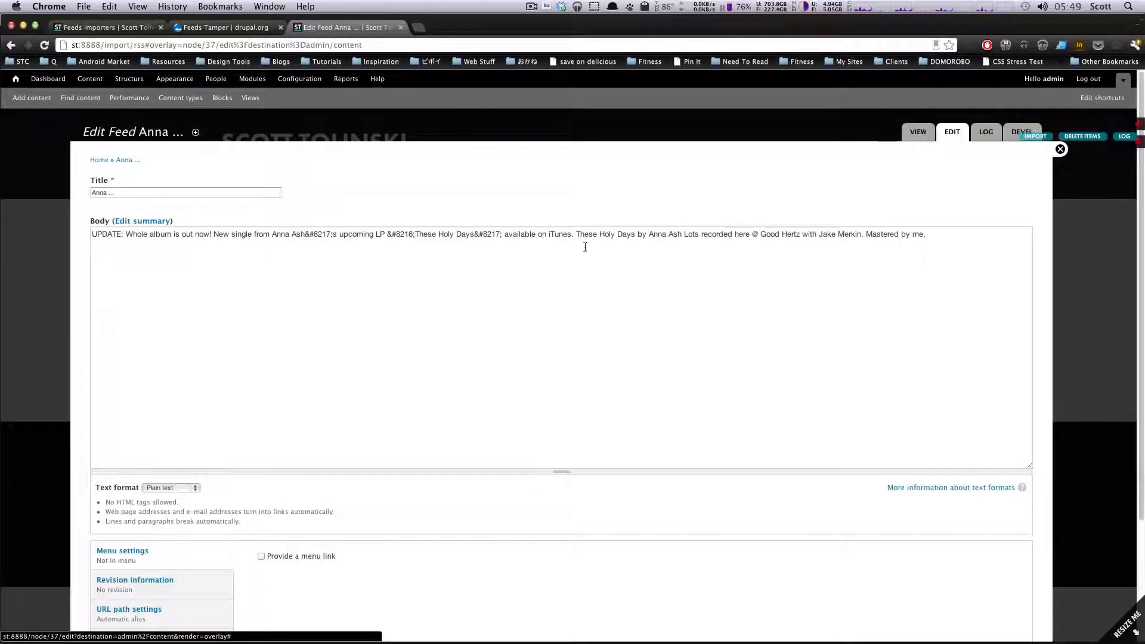
pyautogui.moveTo(927, 234); pyautogui.dragTo(290, 227)
pyautogui.click(318, 258)
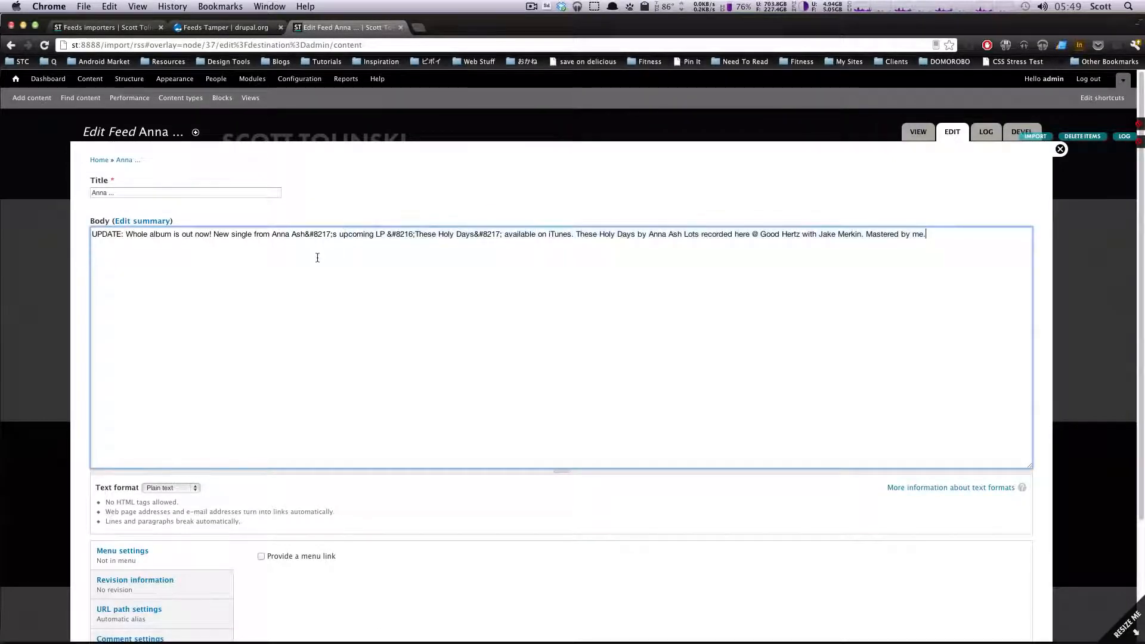
pyautogui.doubleClick(157, 234)
pyautogui.press('super+bracketleft')
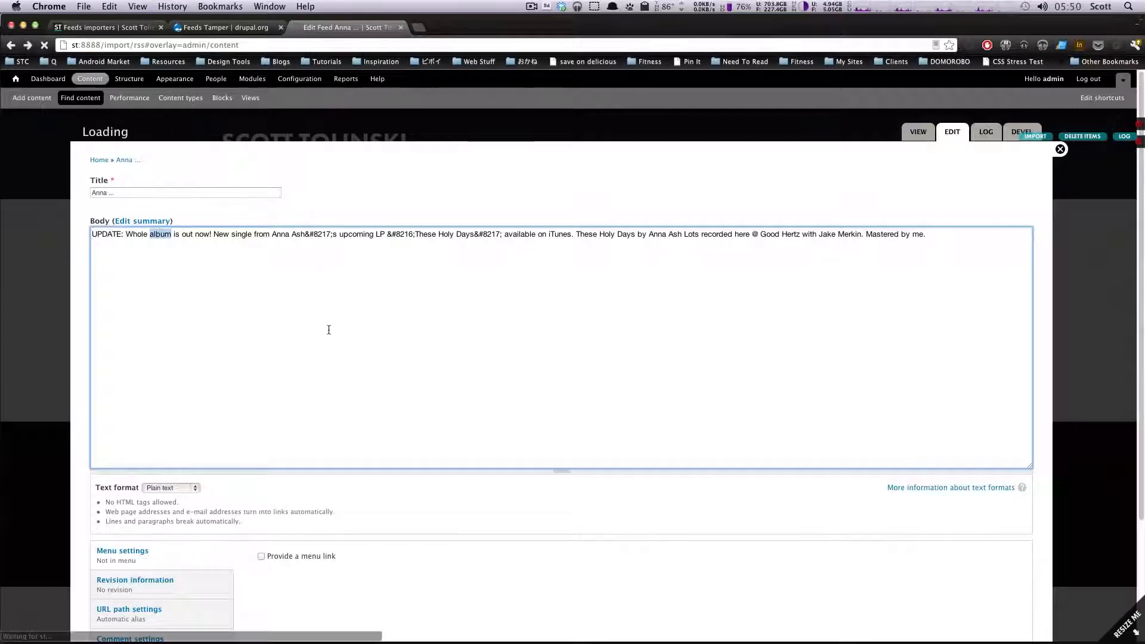
# View the second newly imported feed item, check its text for the filter keyword, and return to the content list.
pyautogui.click(136, 373)
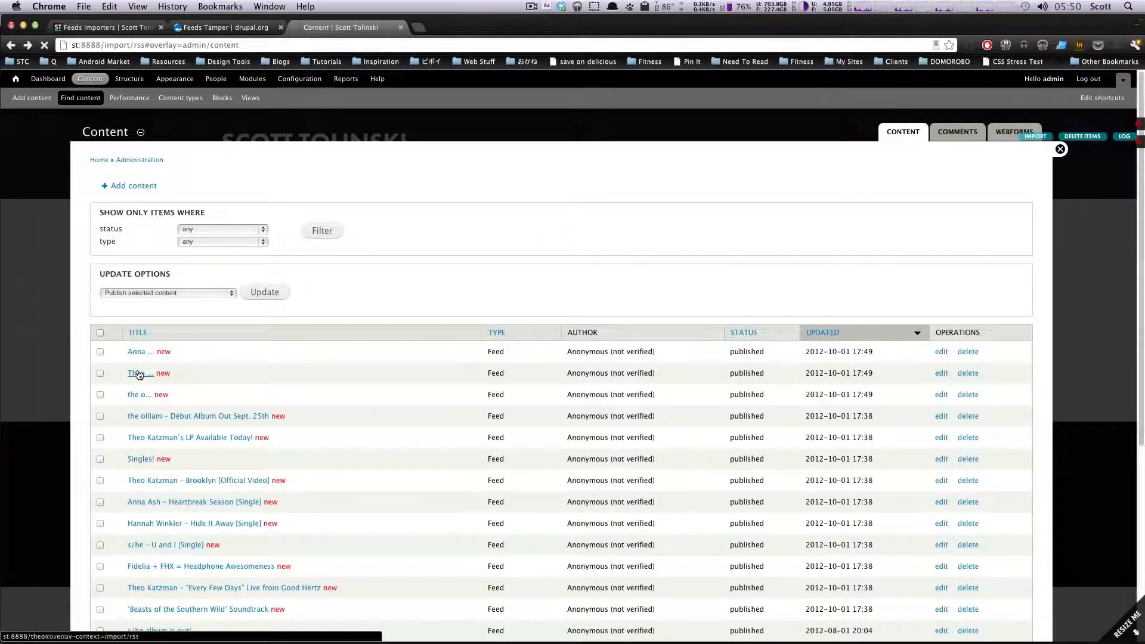
pyautogui.press('super+f')
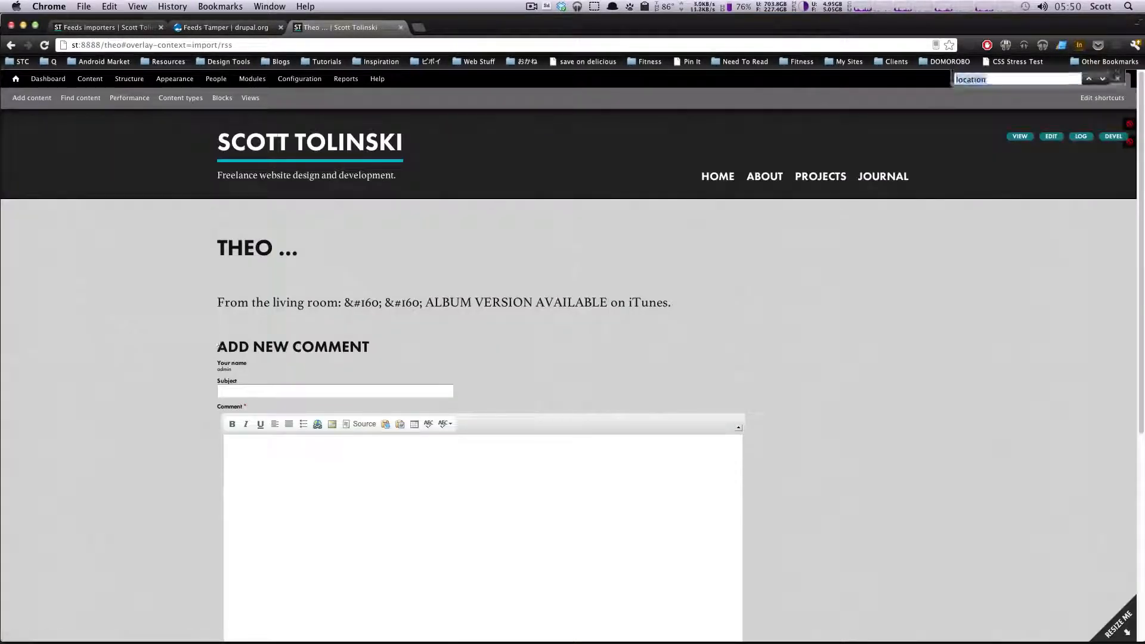
pyautogui.press('Escape')
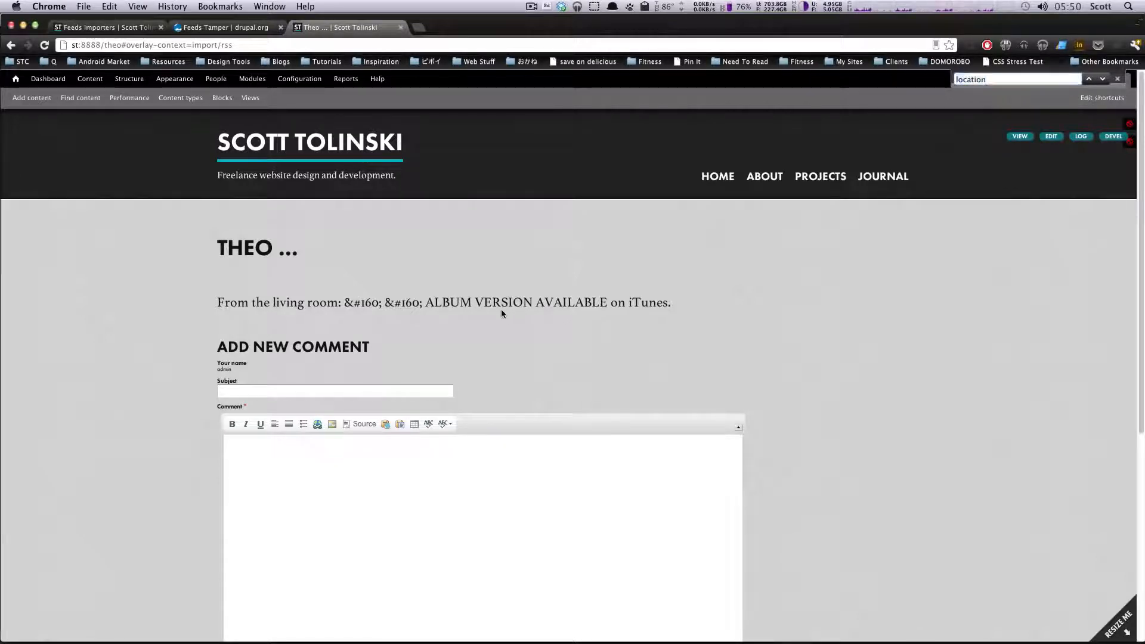
pyautogui.press('super+bracketleft')
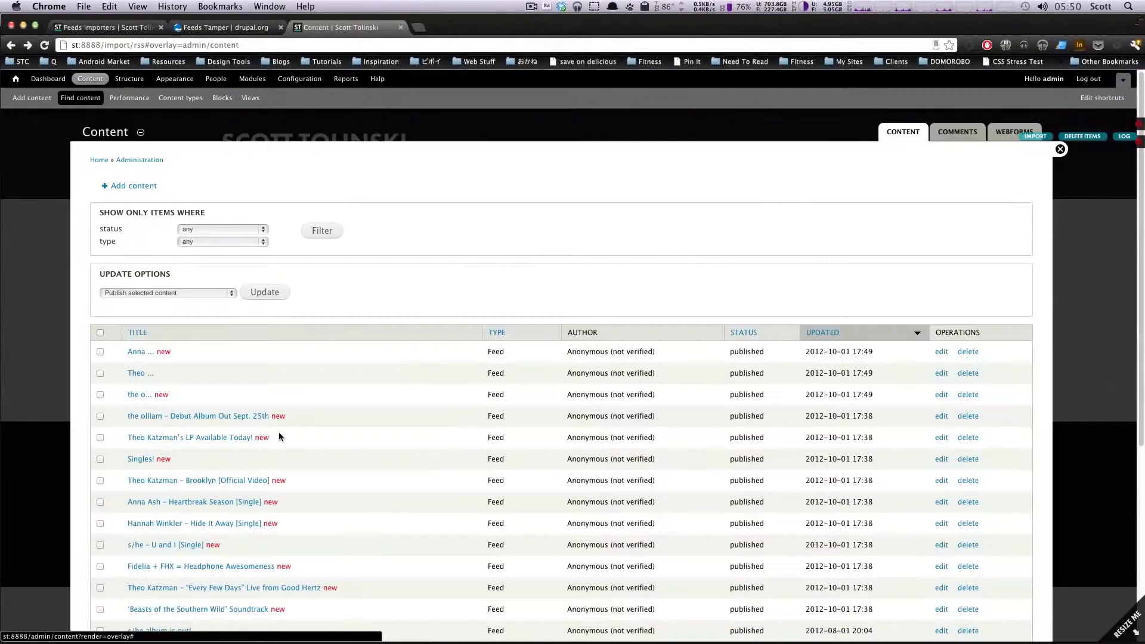
# Open the earlier imported "Singles!" item for editing, search its page for "albu", and return to the content list.
pyautogui.scroll(-2, 278, 435)
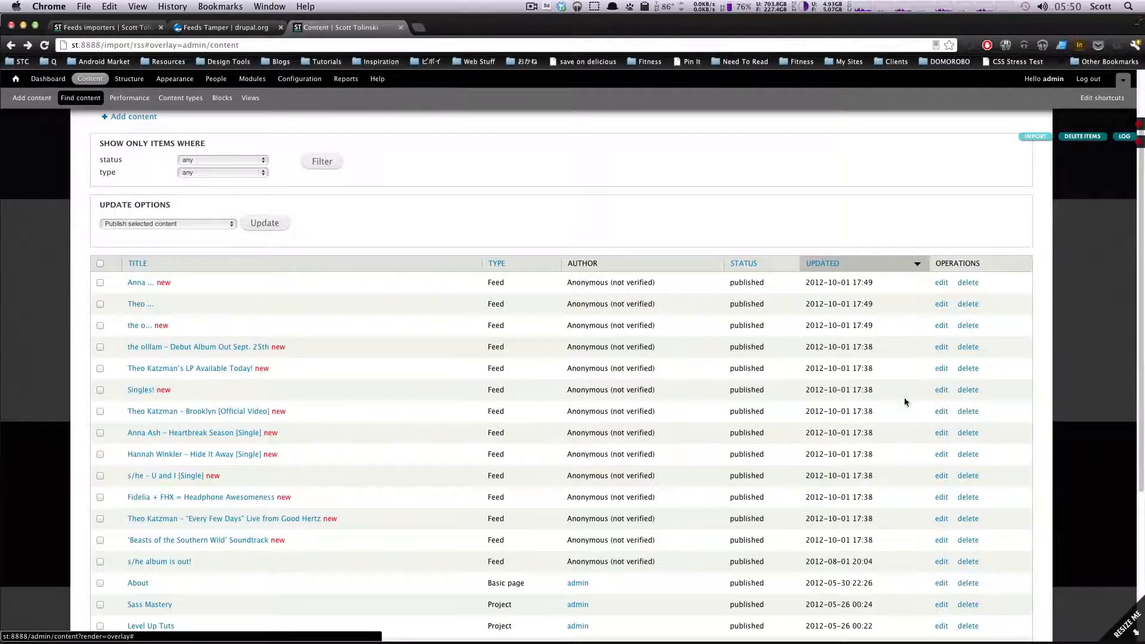
pyautogui.click(942, 390)
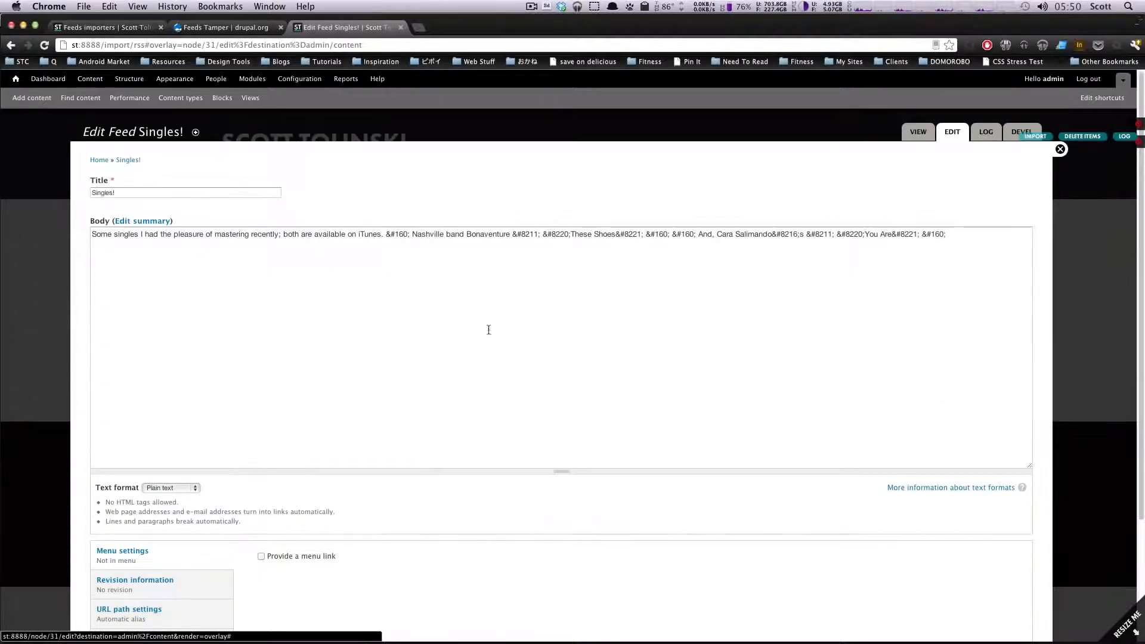
pyautogui.press('super+f')
pyautogui.write('al')
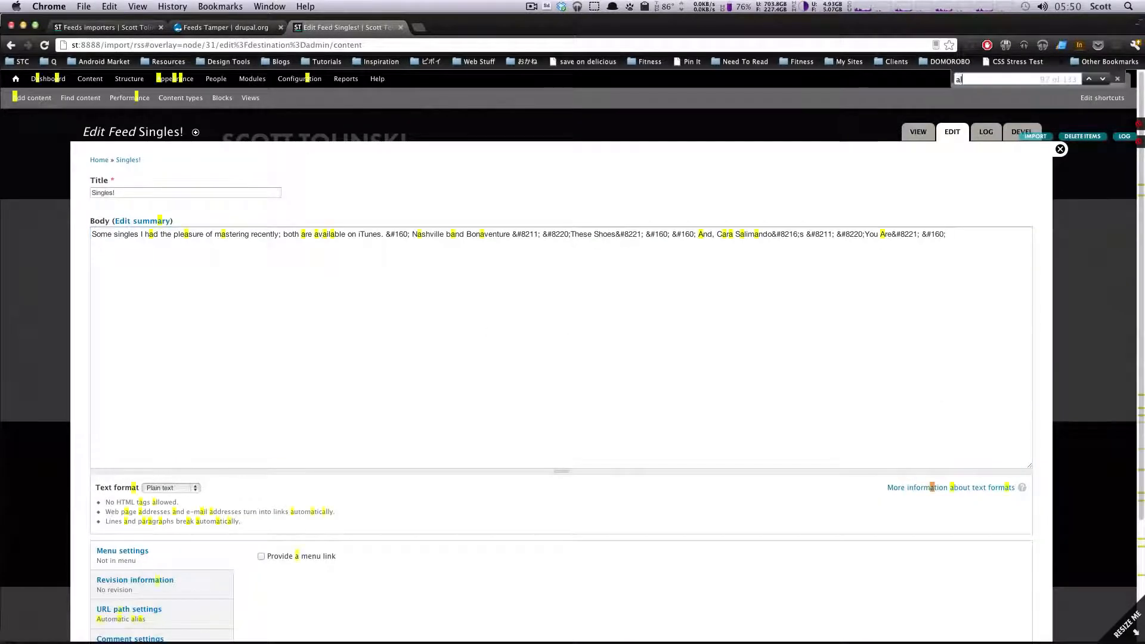
pyautogui.write('bu')
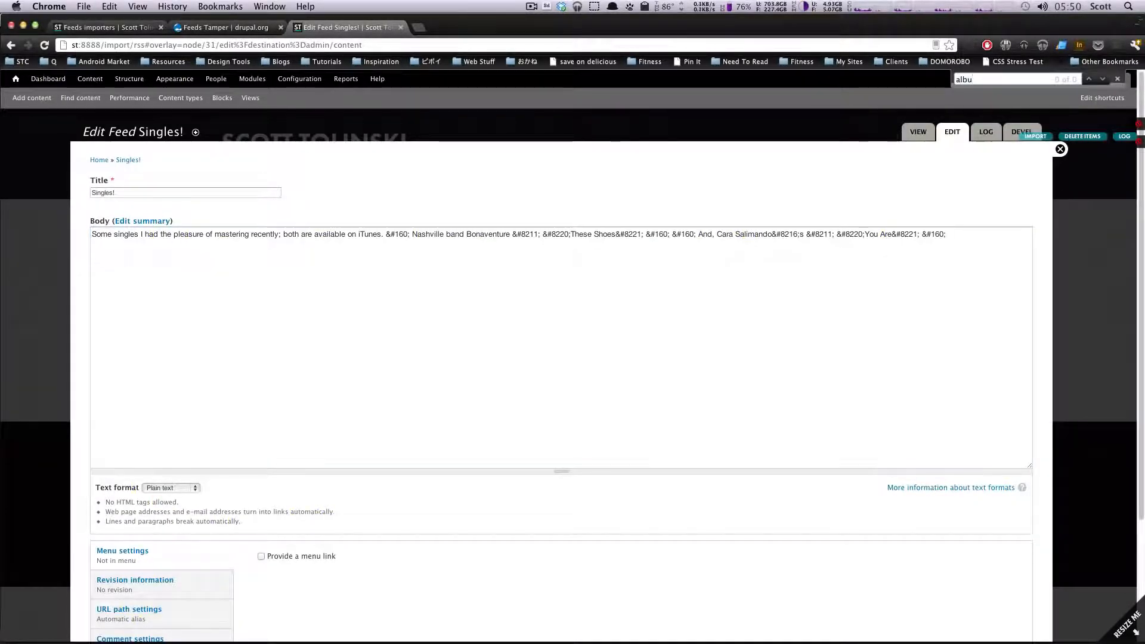
pyautogui.click(367, 379)
pyautogui.press('super+bracketleft')
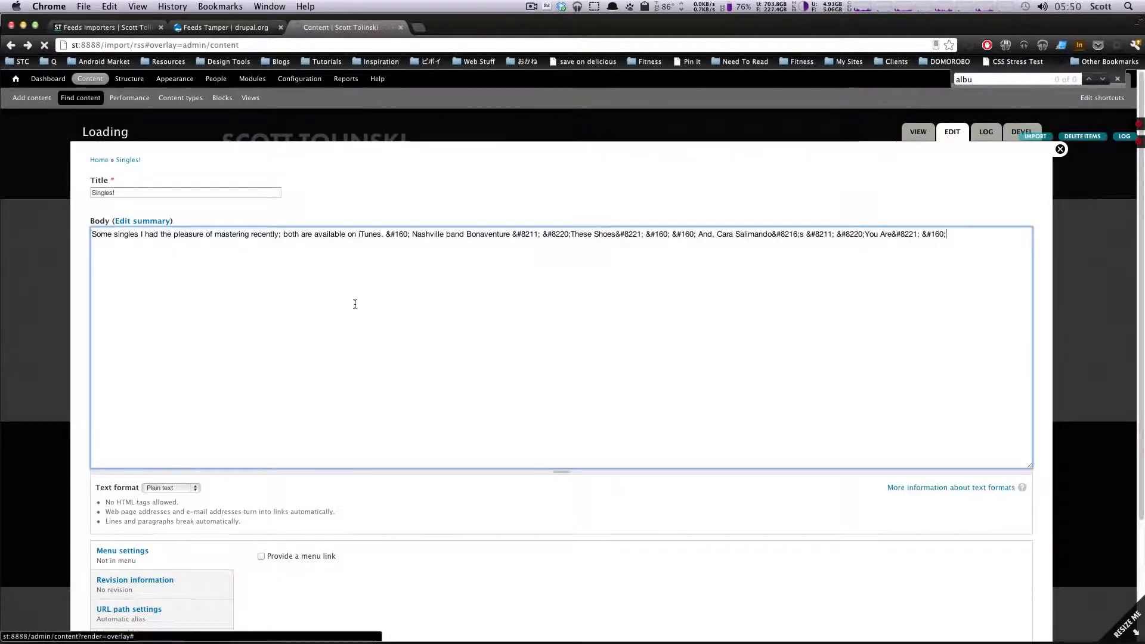